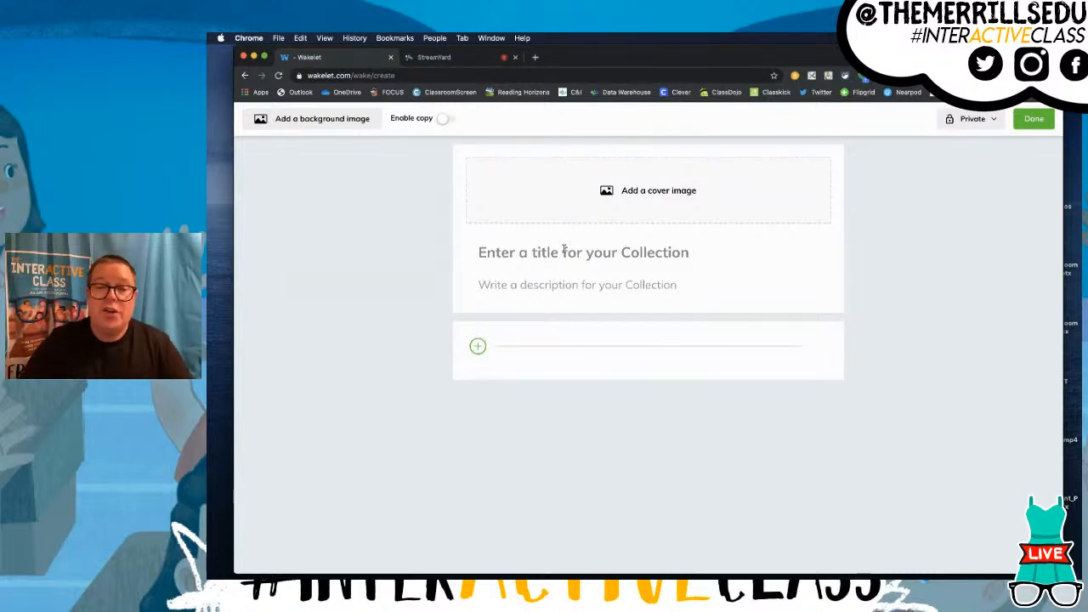
- Search the Unsplash library for "books", use the photo of stacked colourful books as the cover, and show it as a half cover image
{"action": "left_click", "coordinate": [640, 194]}
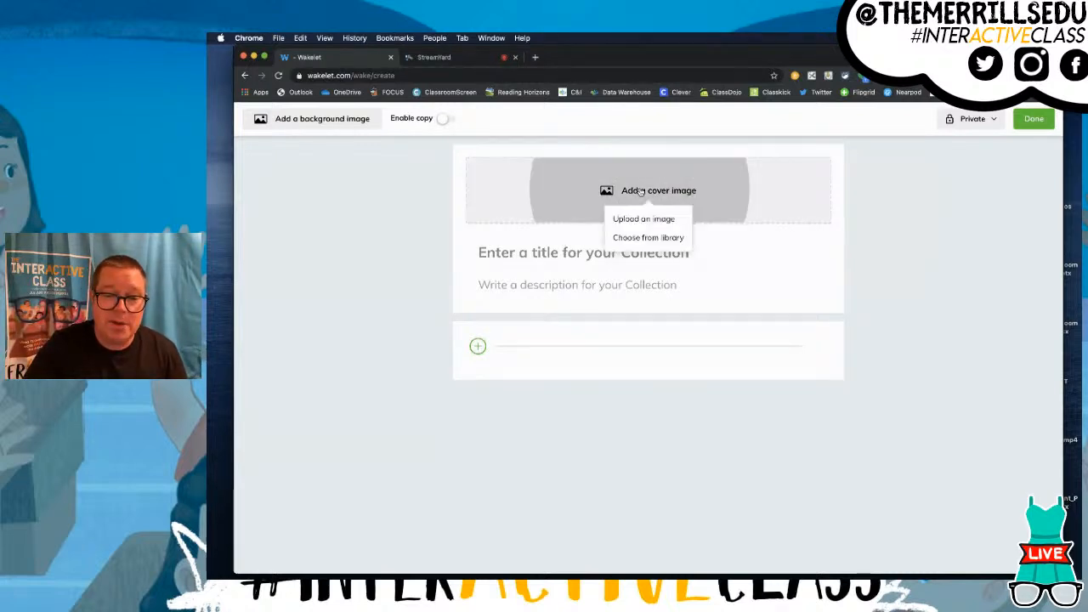
{"action": "left_click", "coordinate": [645, 237]}
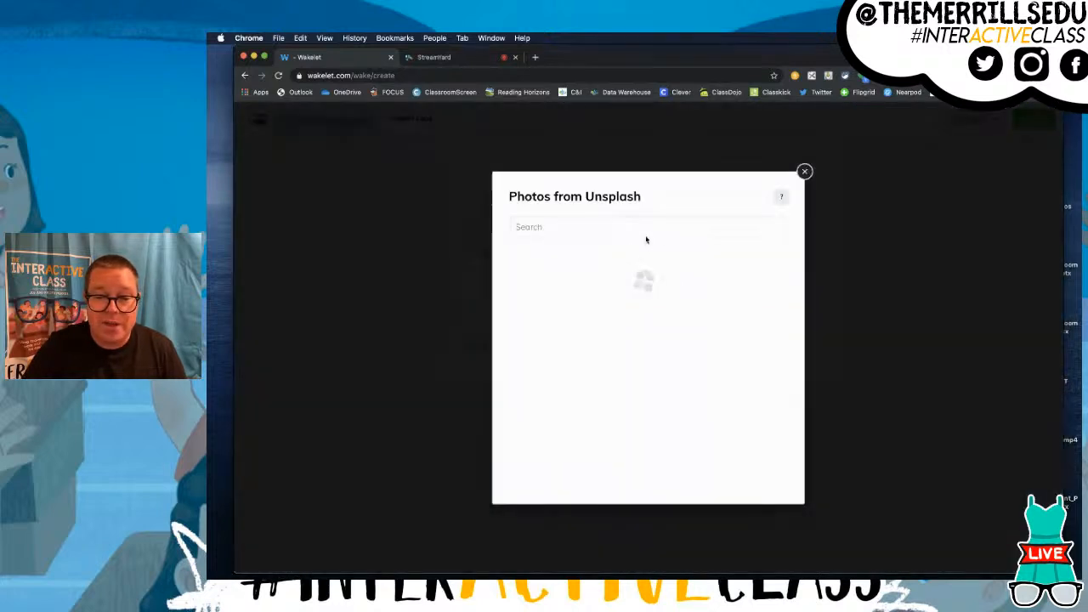
{"action": "left_click", "coordinate": [576, 228]}
{"action": "type", "text": "books"}
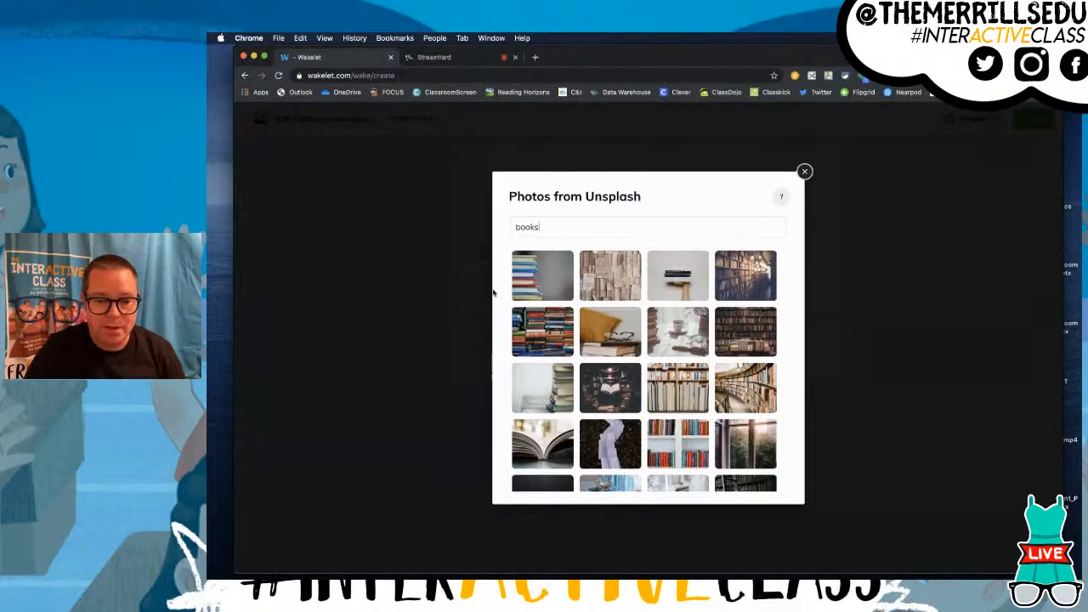
{"action": "left_click", "coordinate": [547, 277]}
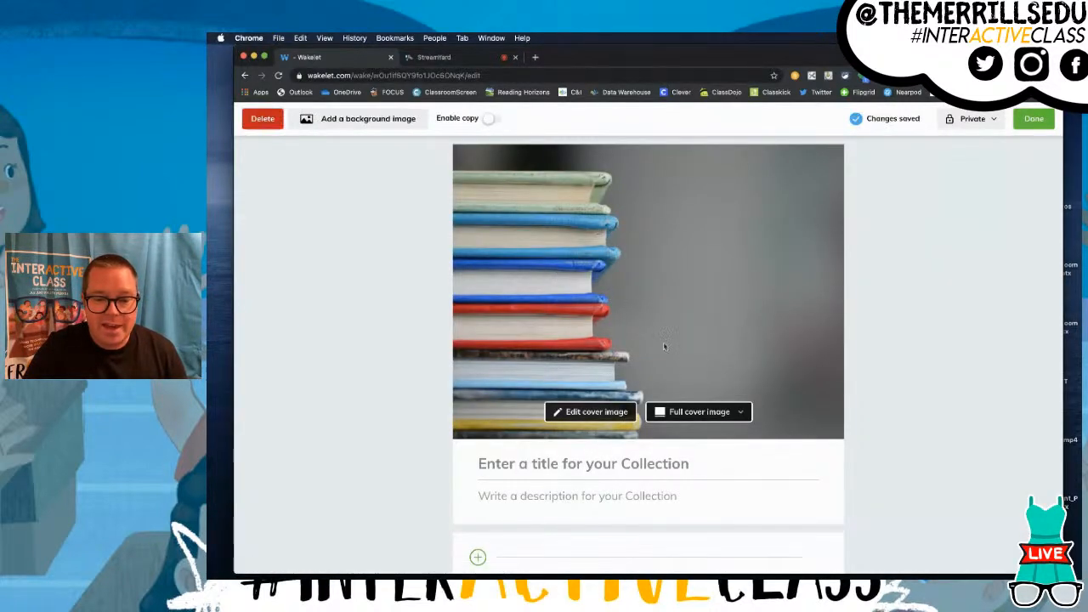
{"action": "left_click", "coordinate": [709, 413]}
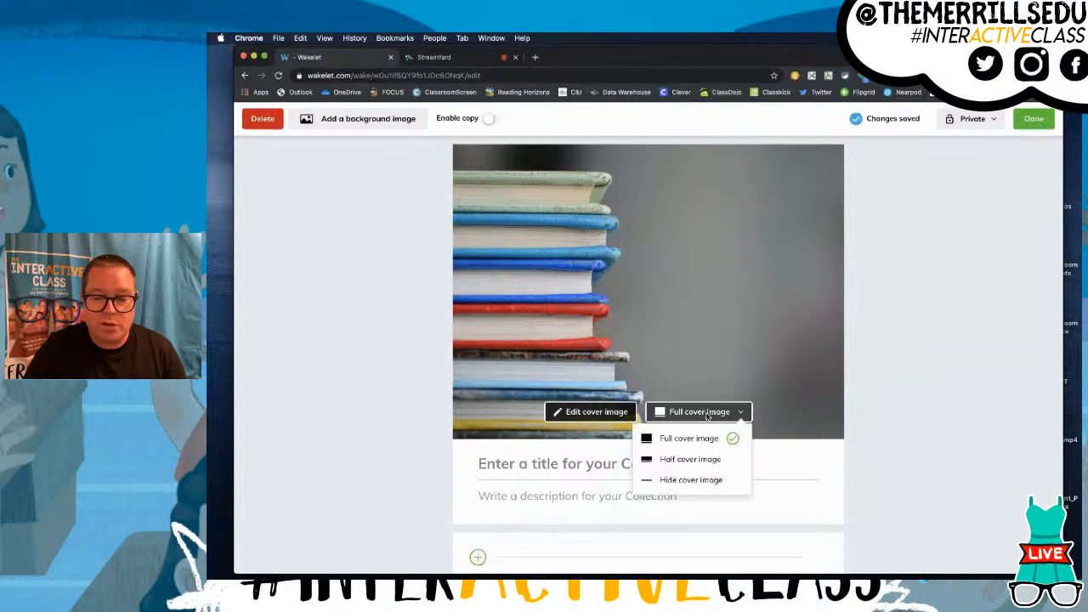
{"action": "left_click", "coordinate": [691, 461]}
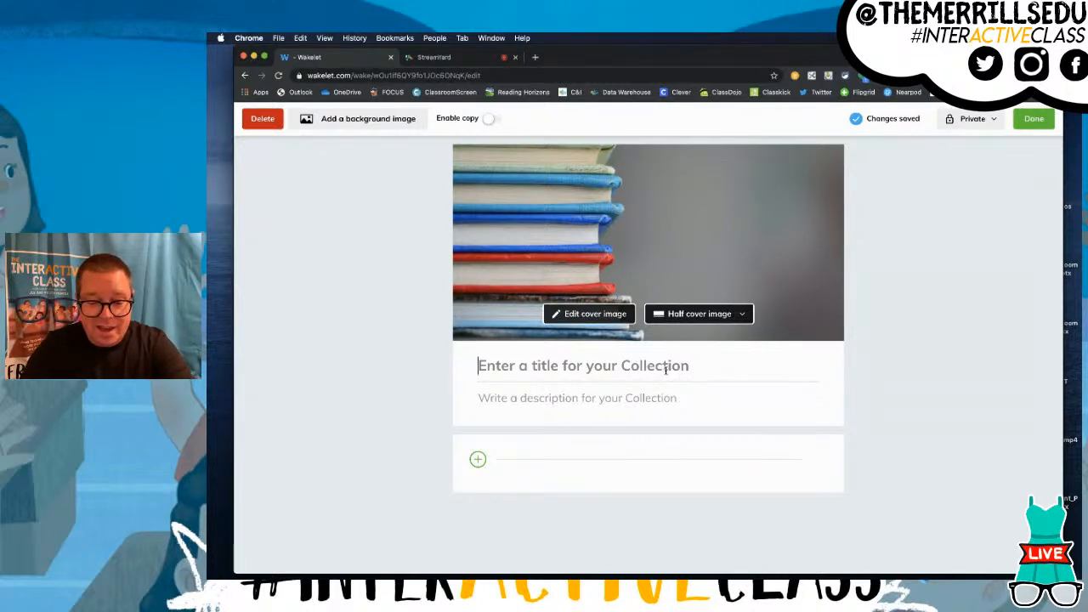
- Title the collection "Our Class Newsletter" and give it the description "For the week of April 27th"
{"action": "type", "text": "Ou"}
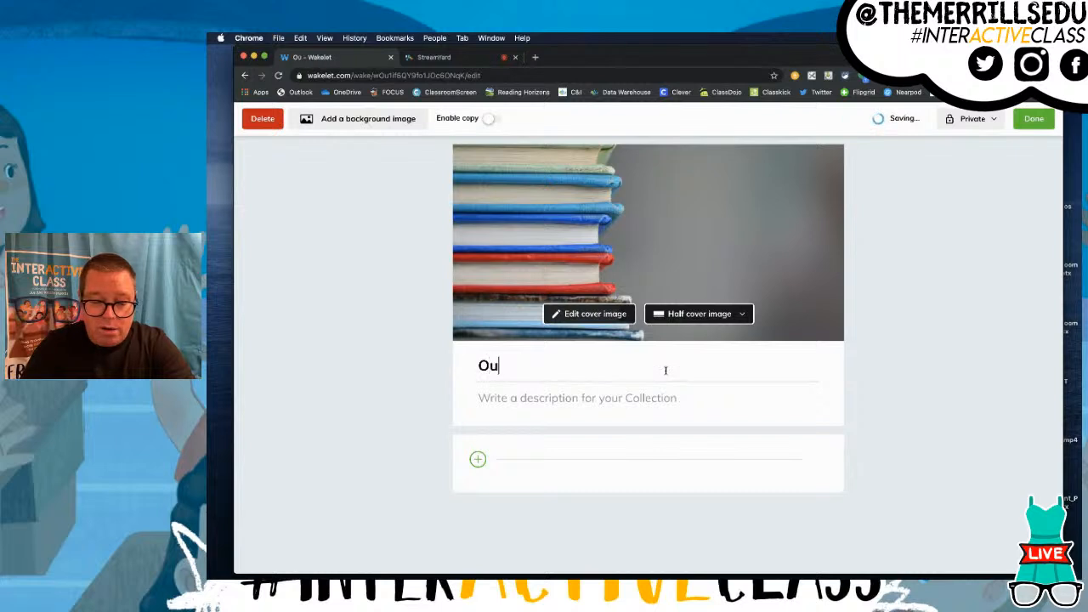
{"action": "type", "text": "r Class Newsletter"}
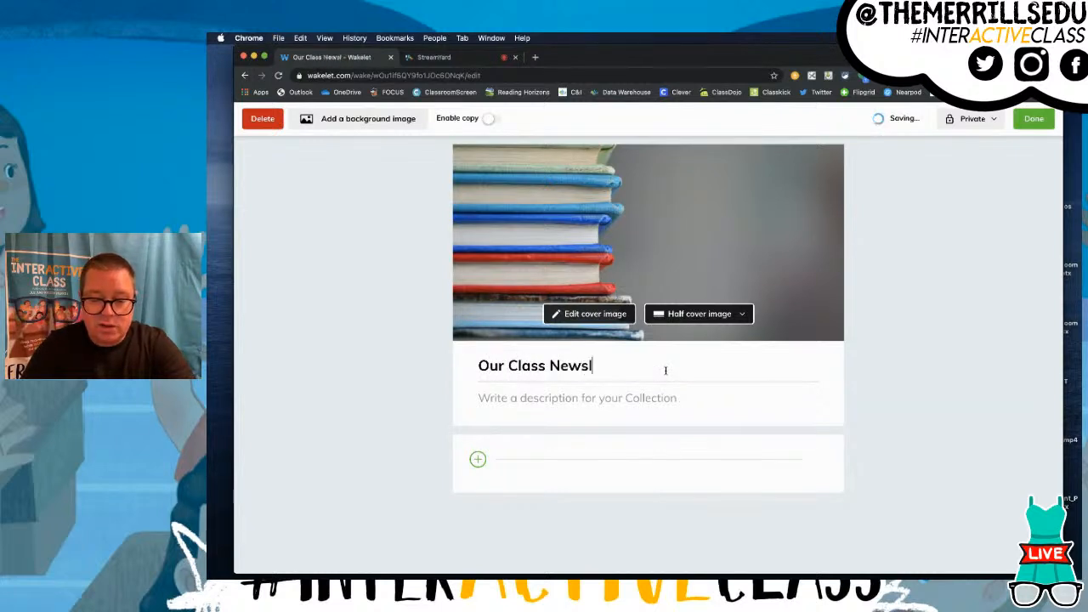
{"action": "left_click", "coordinate": [656, 398]}
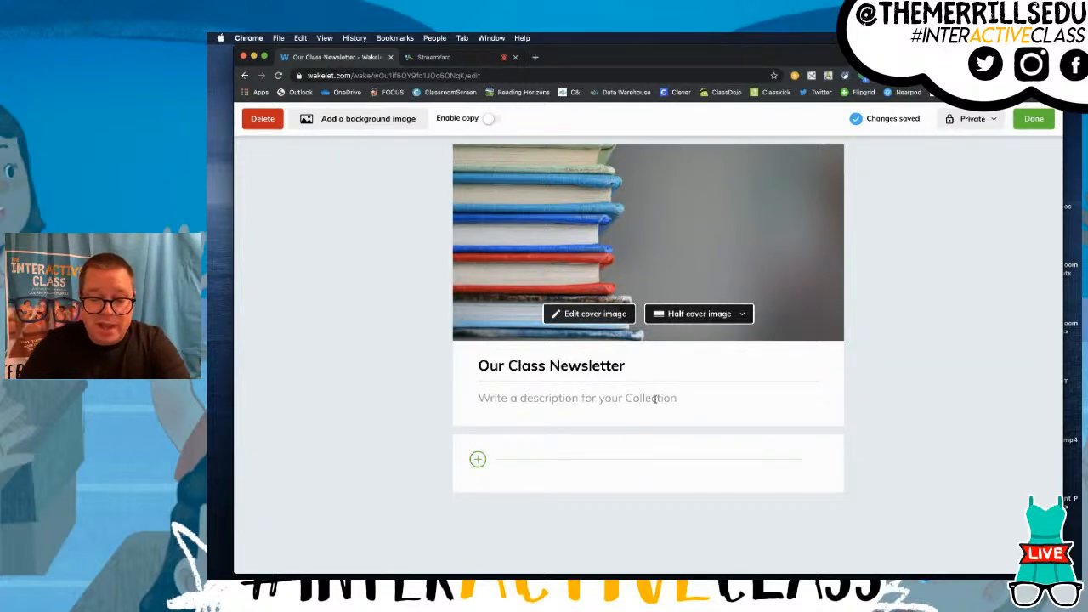
{"action": "type", "text": "For the week of Apro"}
{"action": "key", "text": "BackSpace"}
{"action": "type", "text": "il 27"}
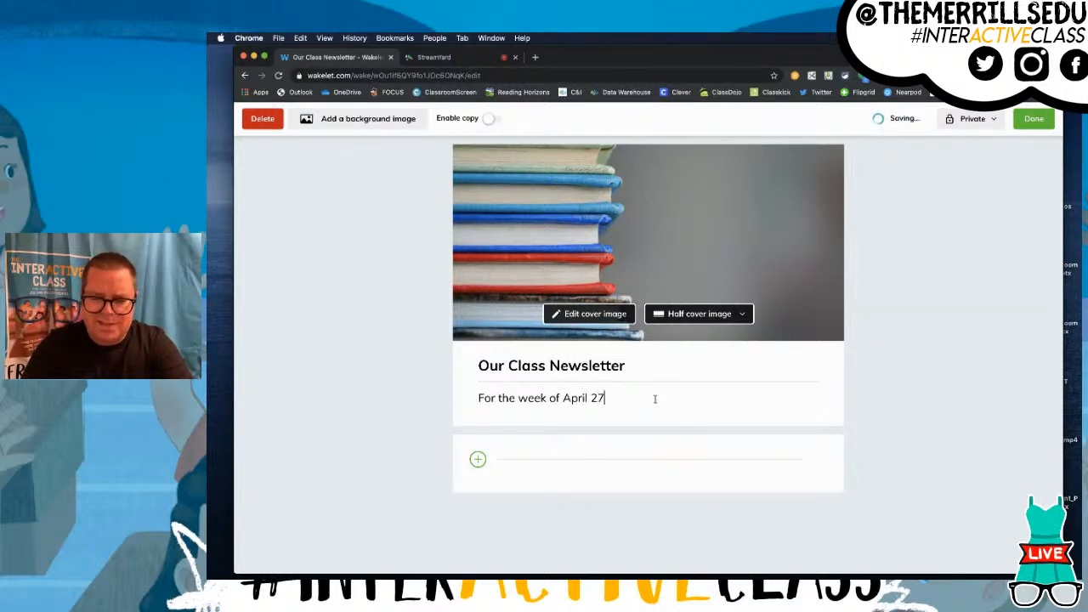
{"action": "type", "text": "th"}
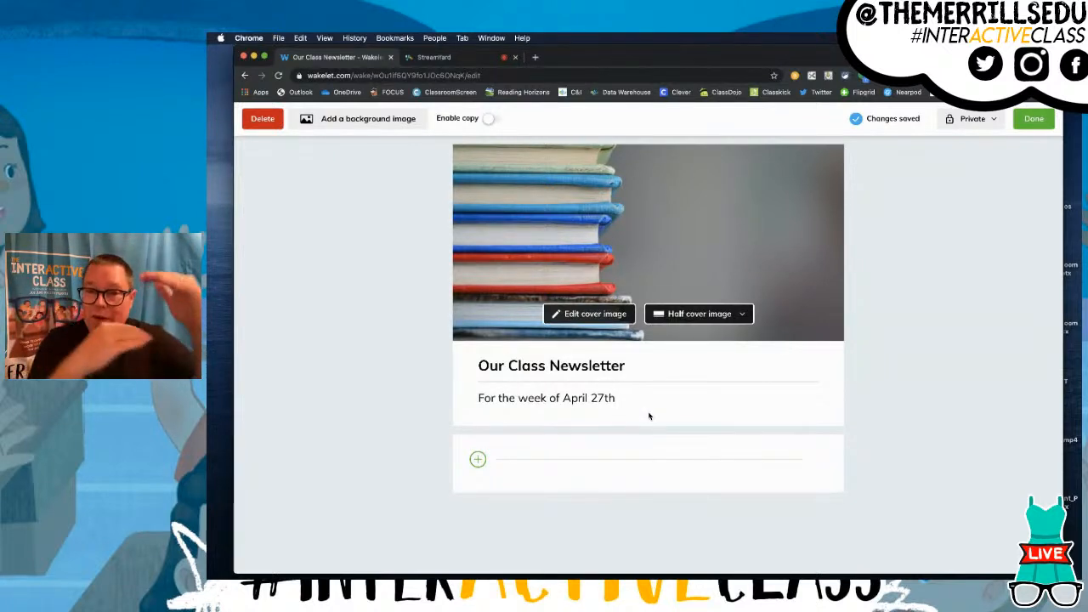
- Upload Reading.jpg from the Wakelet folder as the first image item in the collection
{"action": "left_click", "coordinate": [478, 460]}
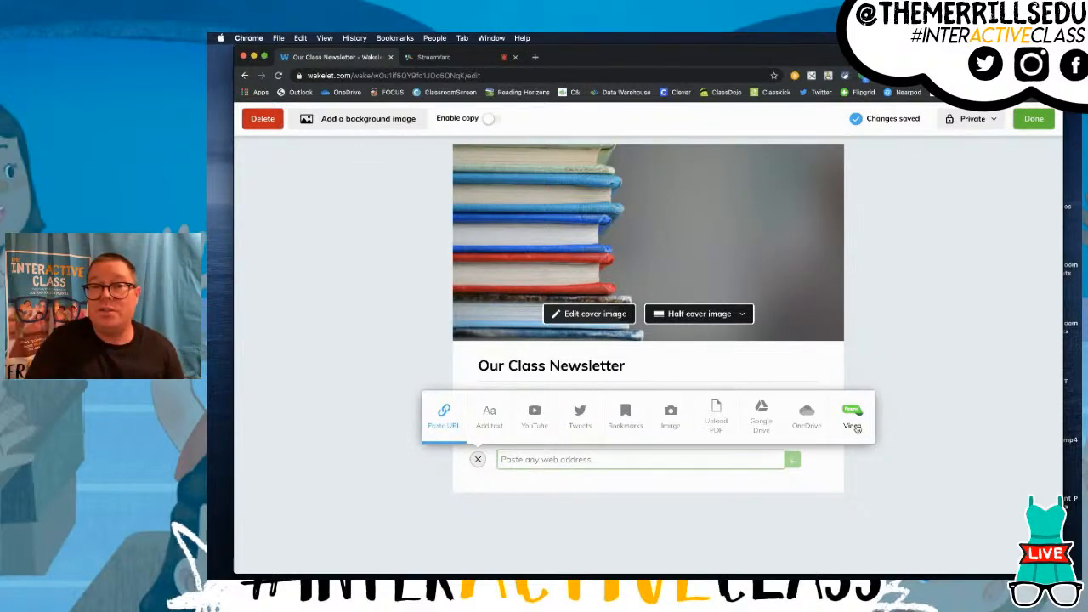
{"action": "left_click", "coordinate": [671, 421]}
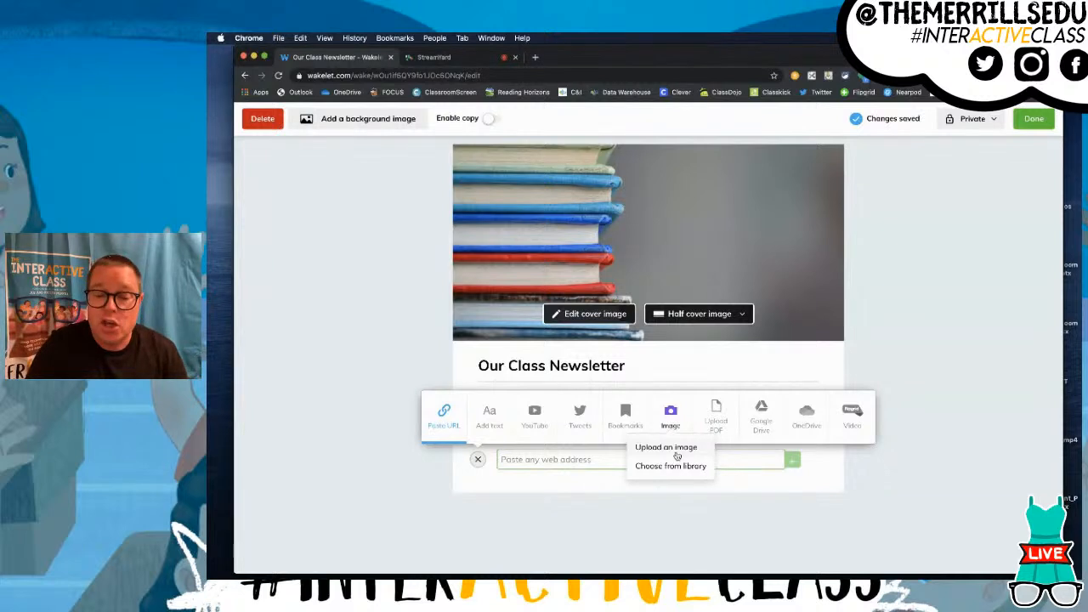
{"action": "left_click", "coordinate": [673, 451]}
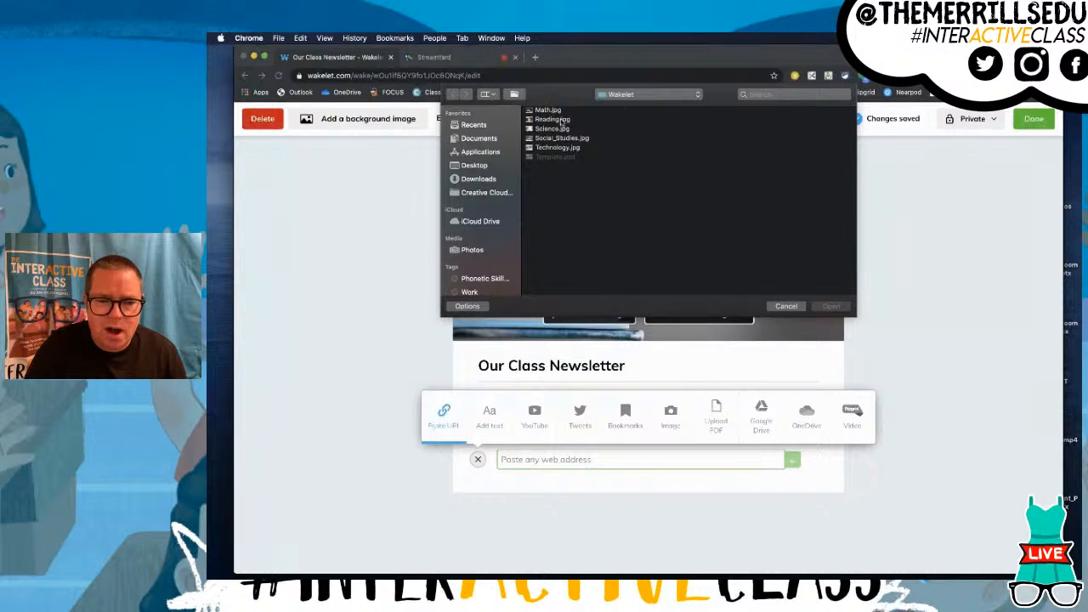
{"action": "left_click", "coordinate": [561, 120]}
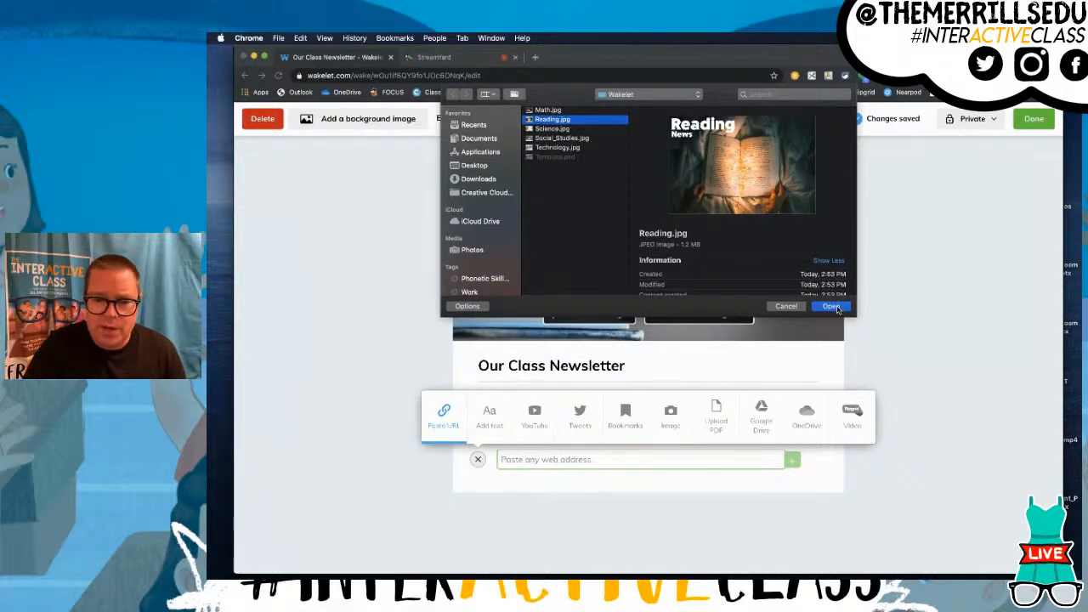
{"action": "left_click", "coordinate": [832, 307]}
- Start a text item below the Reading News image with the H1 heading "This week's learning goal is:"
{"action": "scroll", "coordinate": [682, 444], "scroll_direction": "down", "scroll_amount": 2}
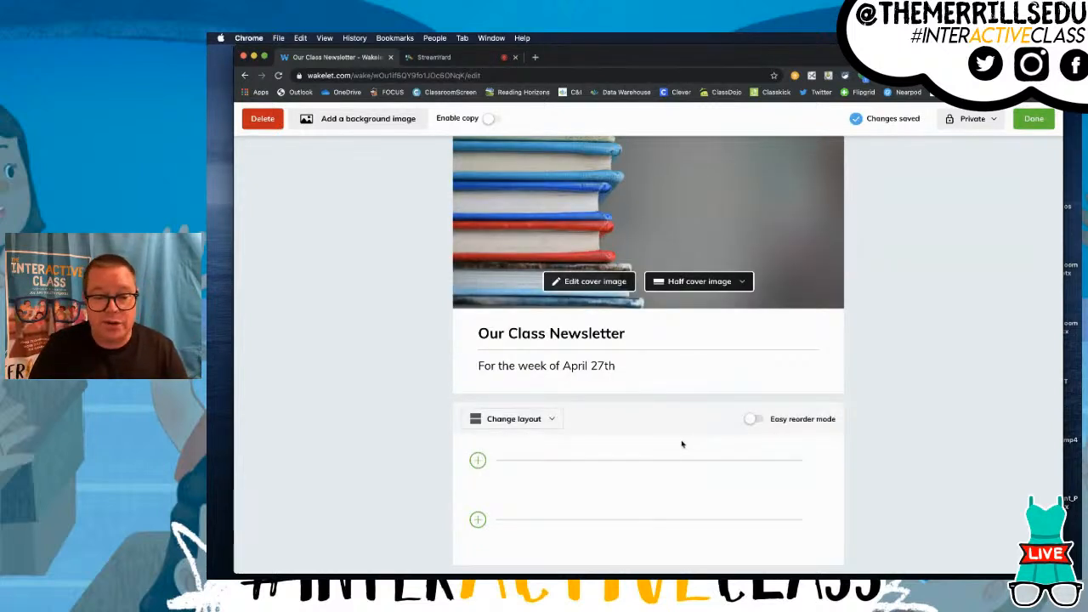
{"action": "scroll", "coordinate": [682, 444], "scroll_direction": "down", "scroll_amount": 1}
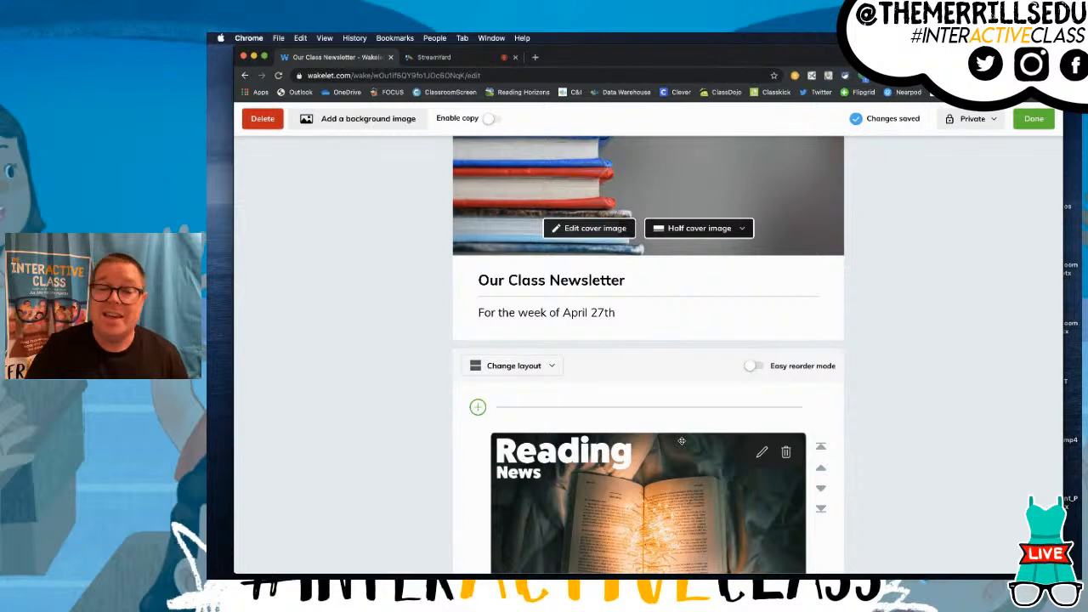
{"action": "scroll", "coordinate": [659, 509], "scroll_direction": "down", "scroll_amount": 3}
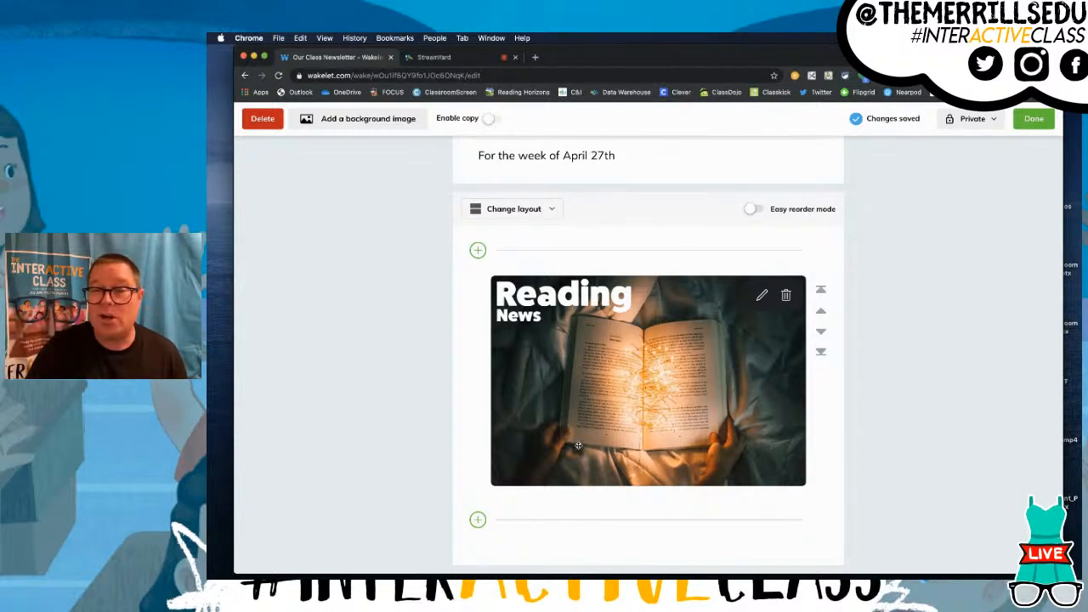
{"action": "left_click", "coordinate": [478, 520]}
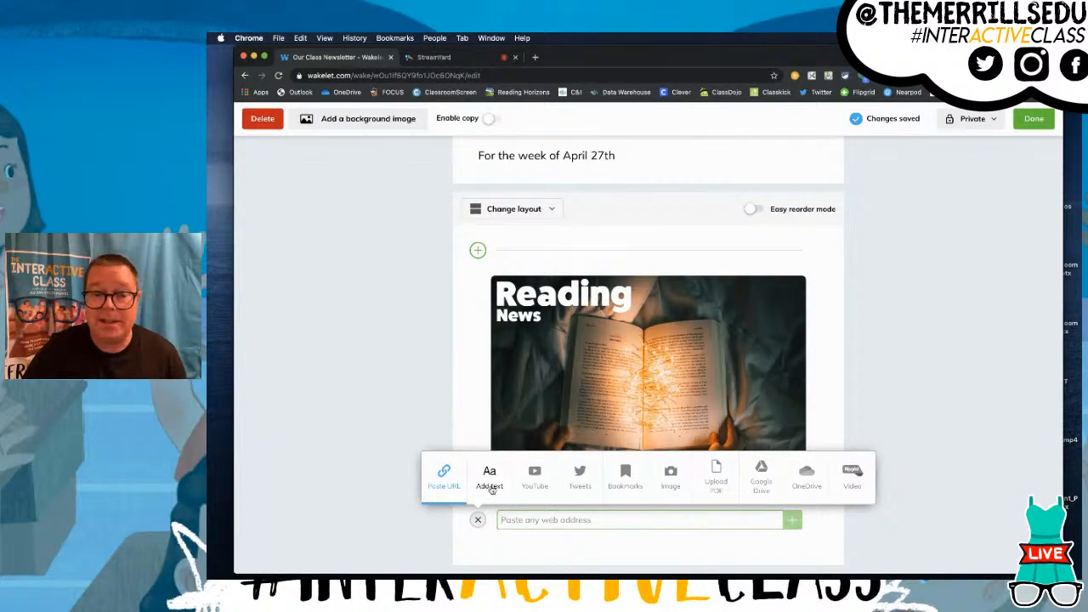
{"action": "left_click", "coordinate": [490, 481]}
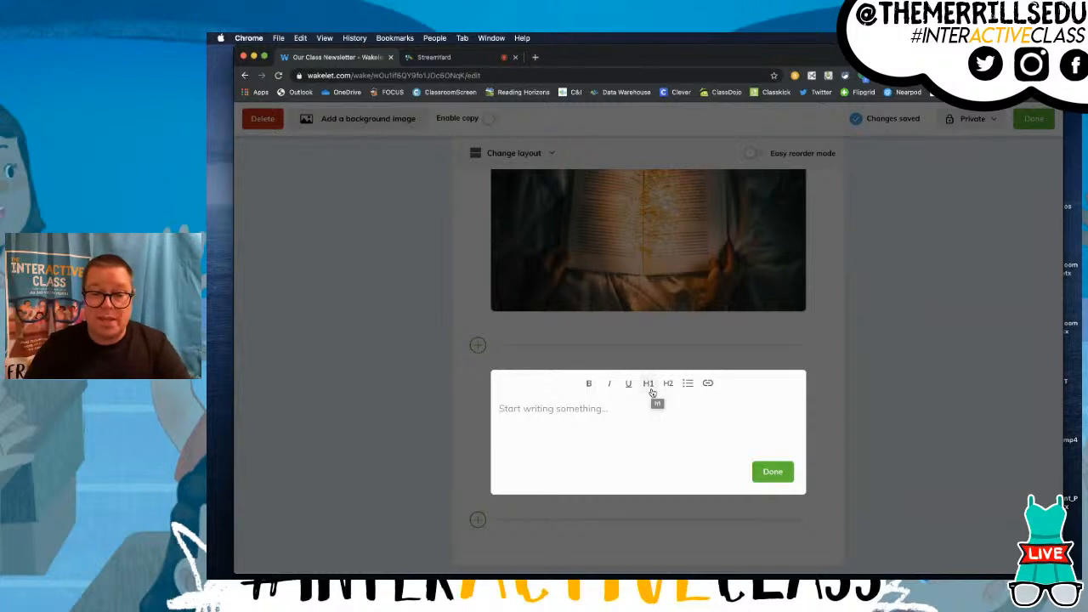
{"action": "left_click", "coordinate": [651, 386]}
{"action": "type", "text": "This week's leatn"}
{"action": "key", "text": "BackSpace"}
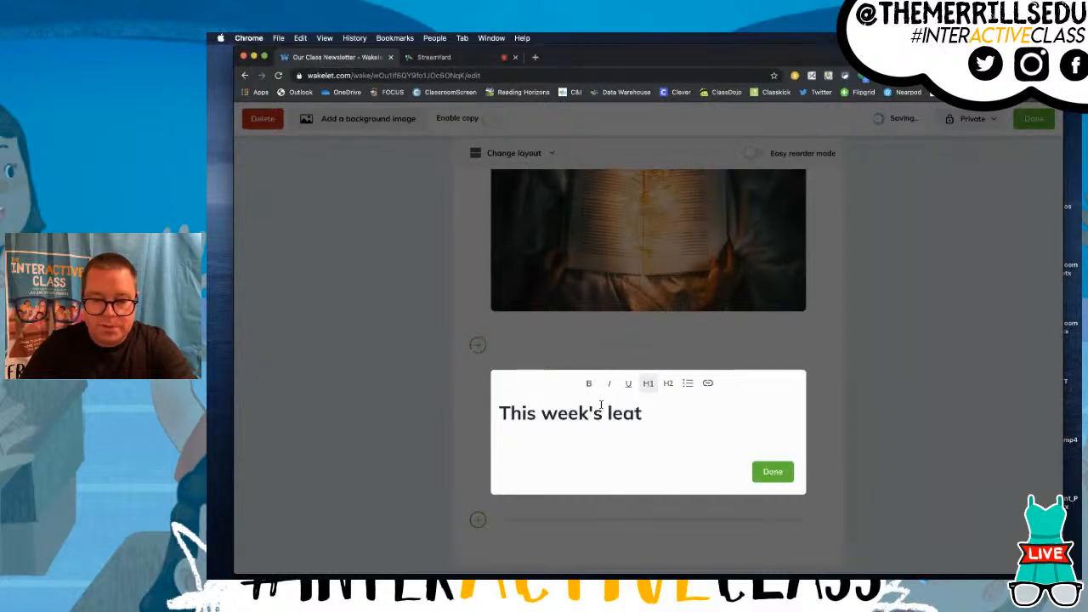
{"action": "type", "text": "rning goa"}
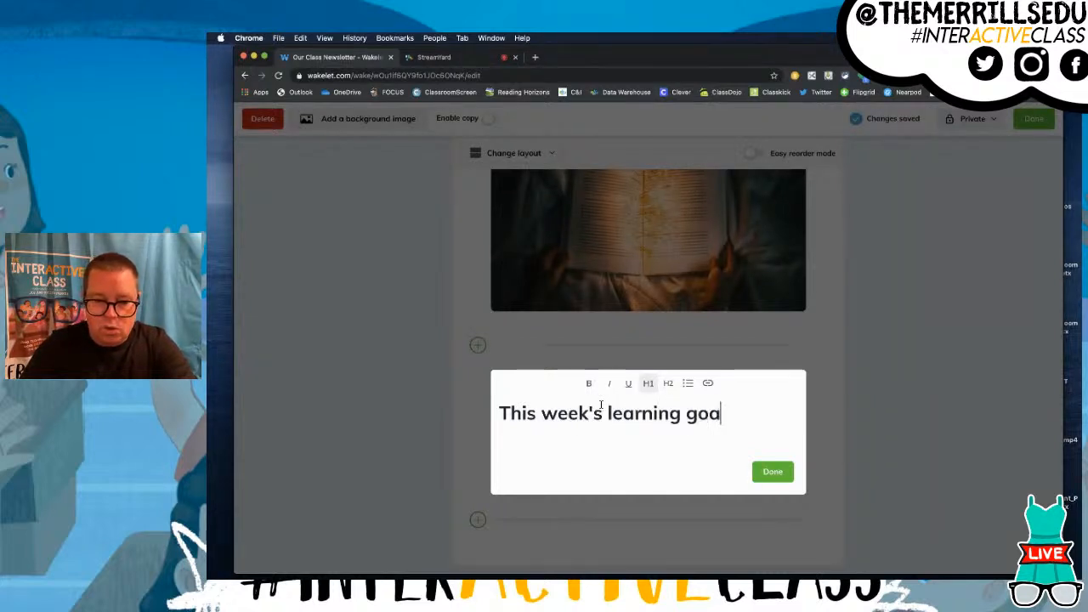
{"action": "type", "text": "l is:"}
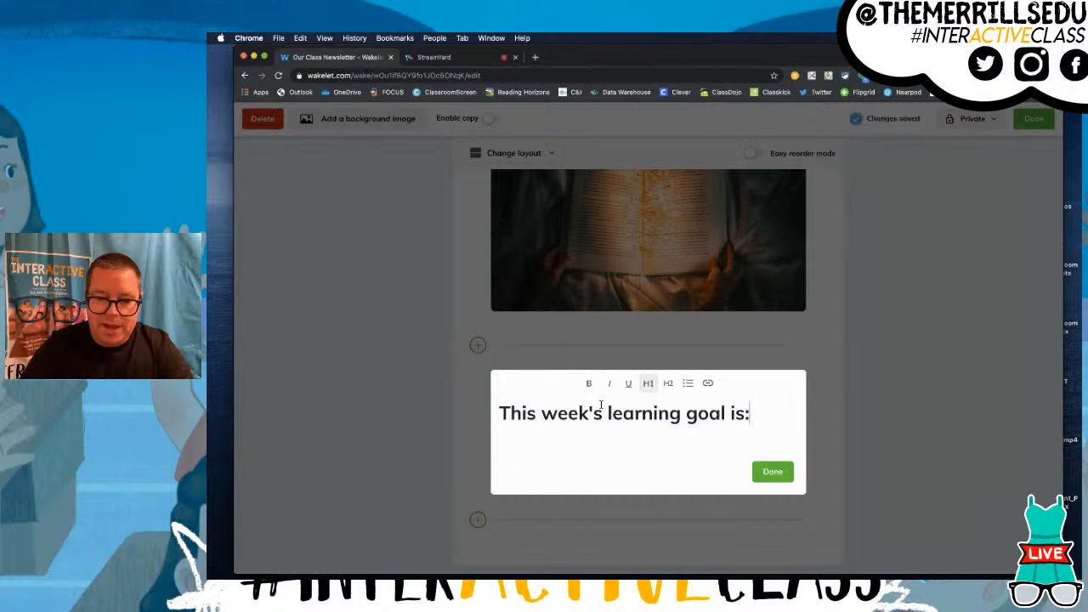
- Add the body line "Main Idea" under the learning goal heading and finish the text item
{"action": "key", "text": "Return"}
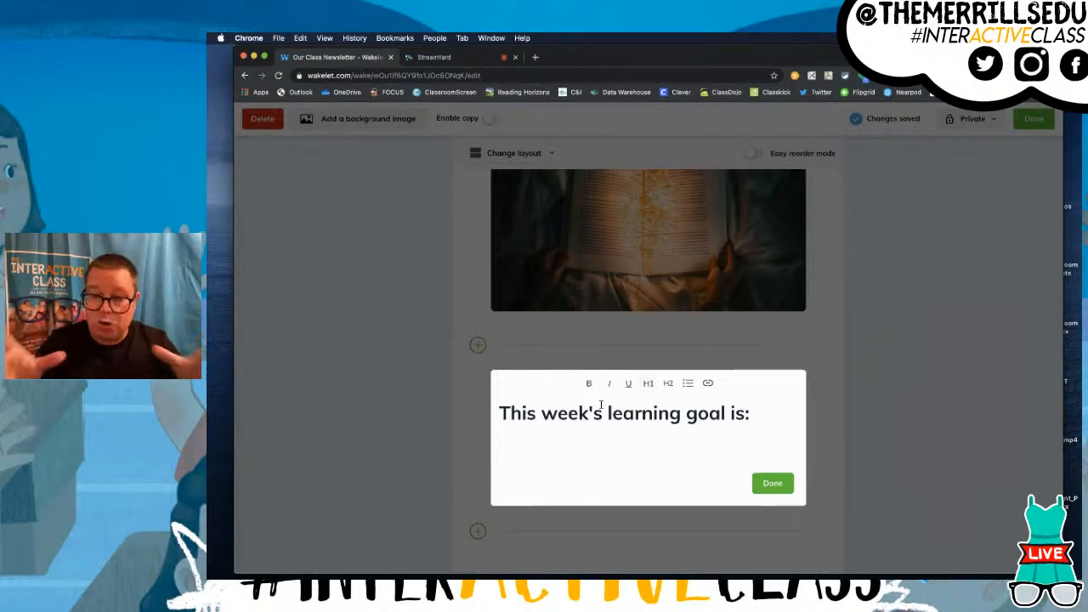
{"action": "type", "text": "Main Idea"}
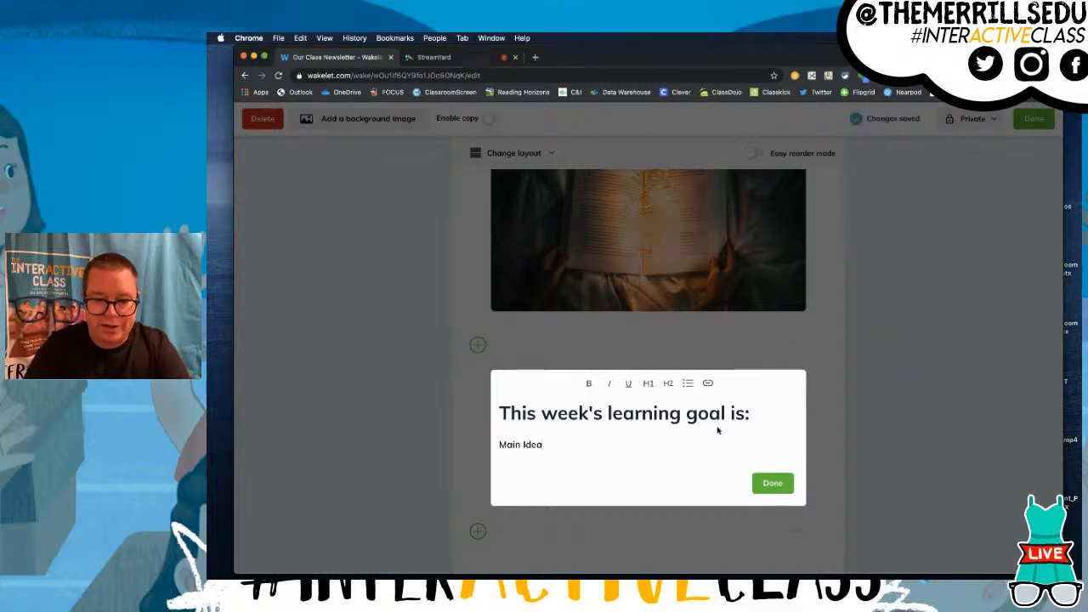
{"action": "left_click", "coordinate": [772, 483]}
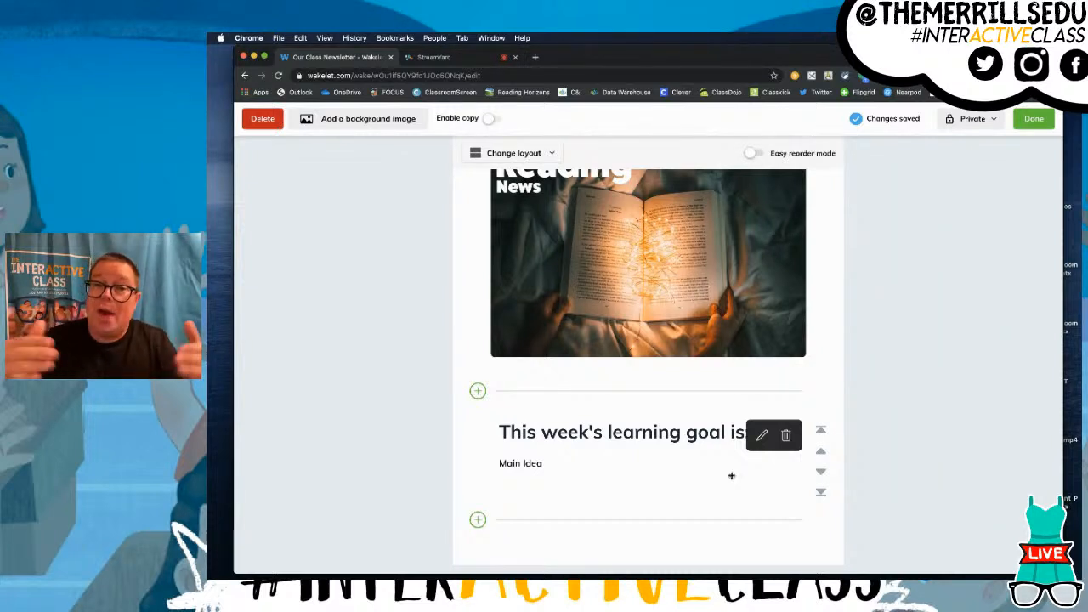
- Upload Math.jpg as an image item below the reading learning goal text
{"action": "left_click", "coordinate": [479, 520]}
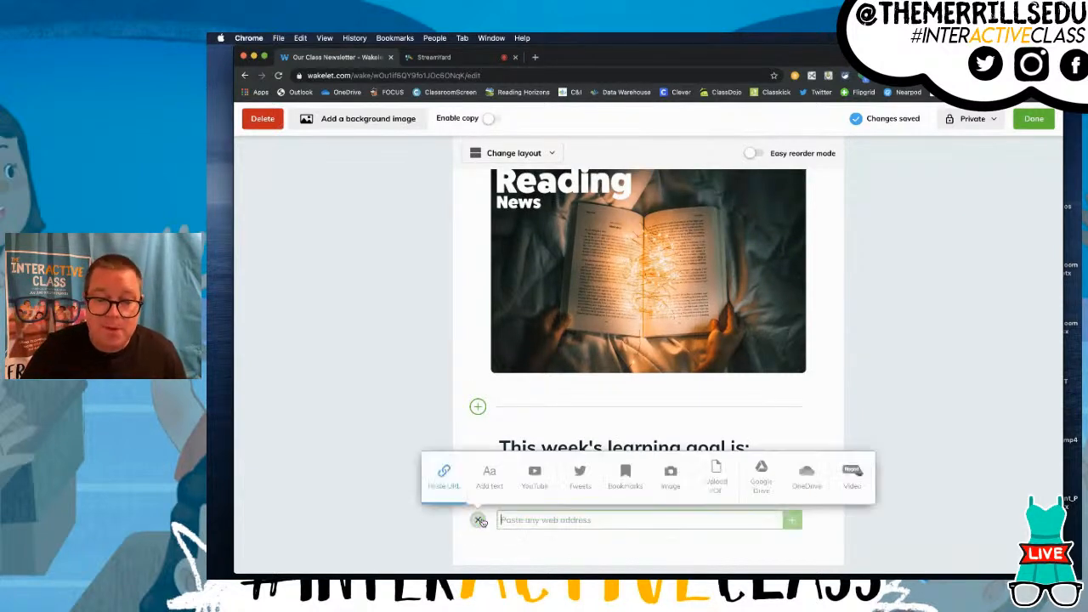
{"action": "left_click", "coordinate": [682, 488]}
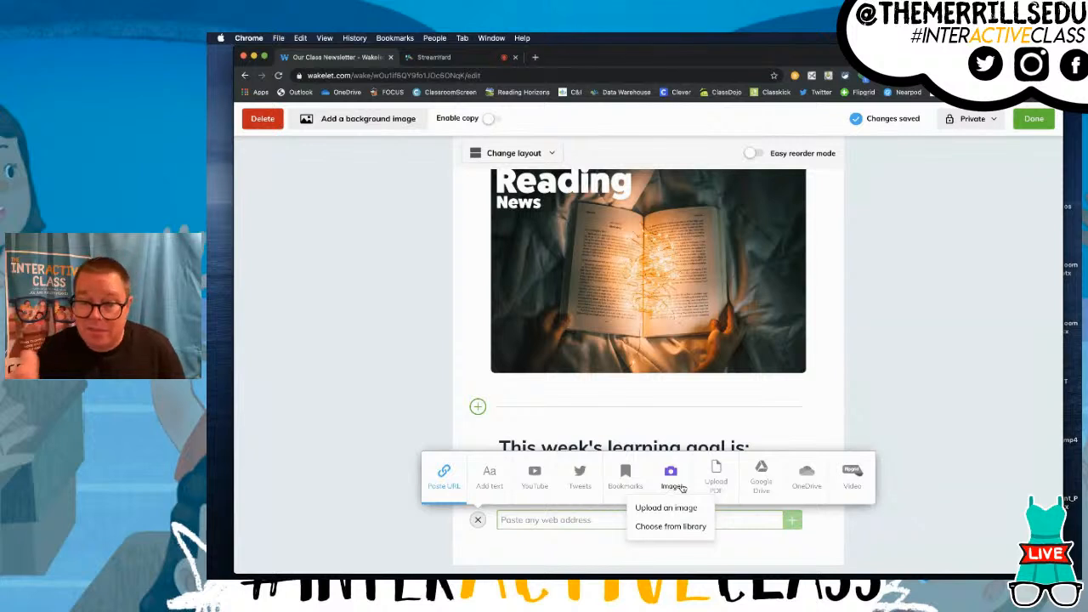
{"action": "left_click", "coordinate": [674, 509]}
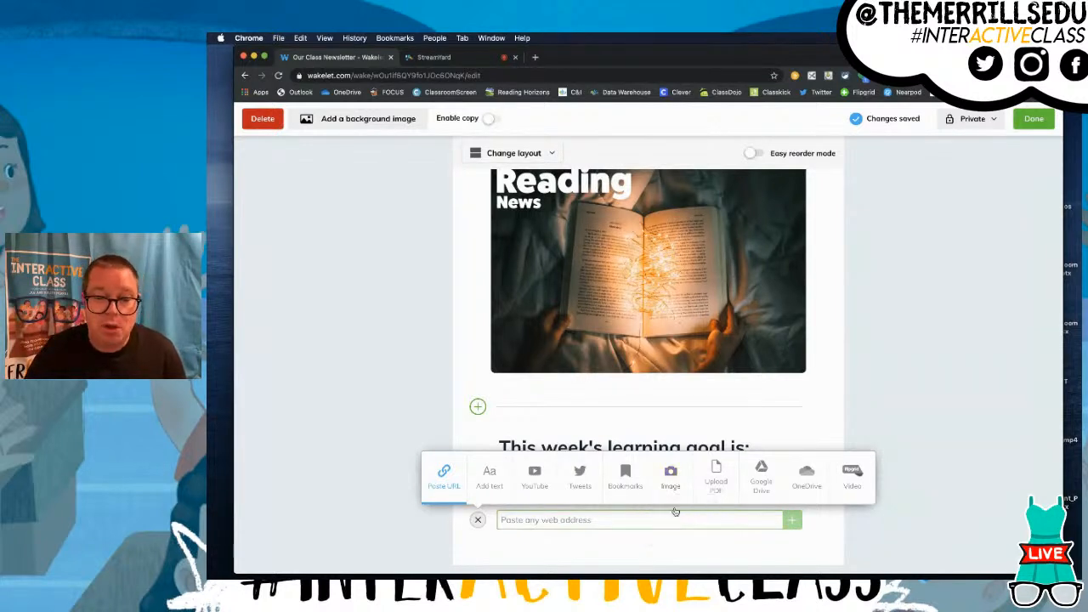
{"action": "left_click", "coordinate": [551, 111]}
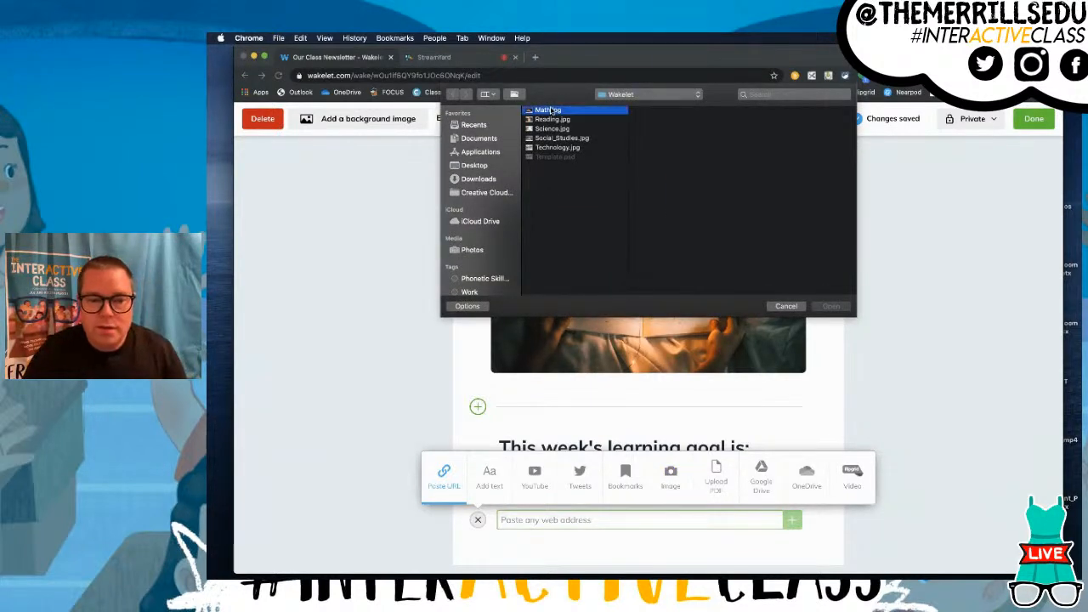
{"action": "left_click", "coordinate": [831, 306]}
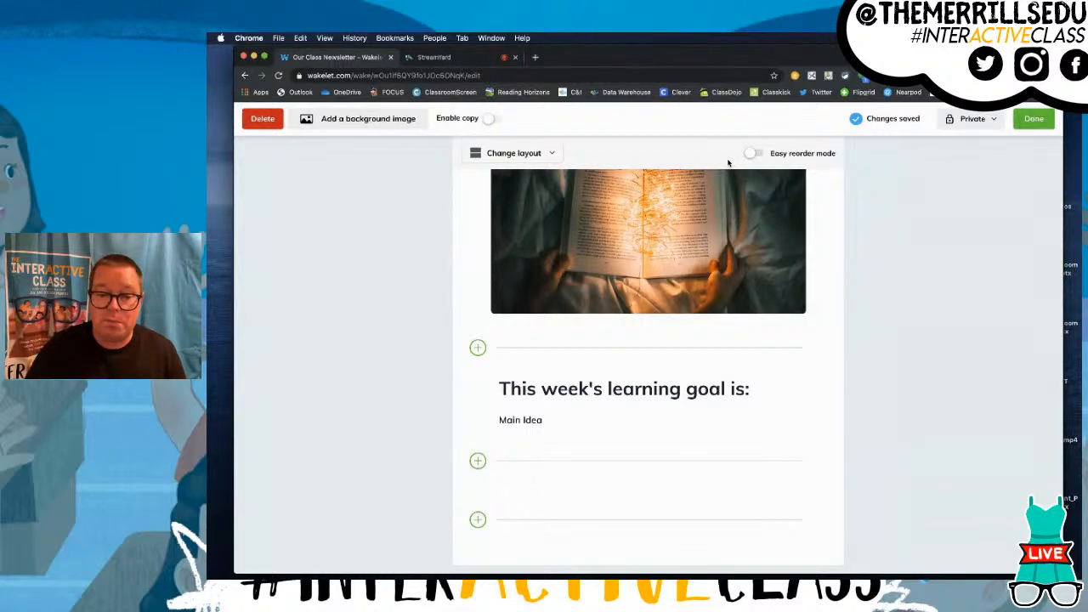
- Start a text item below the Math News image with the H1 heading "Next week's learning goal is:"
{"action": "scroll", "coordinate": [539, 417], "scroll_direction": "down", "scroll_amount": 3}
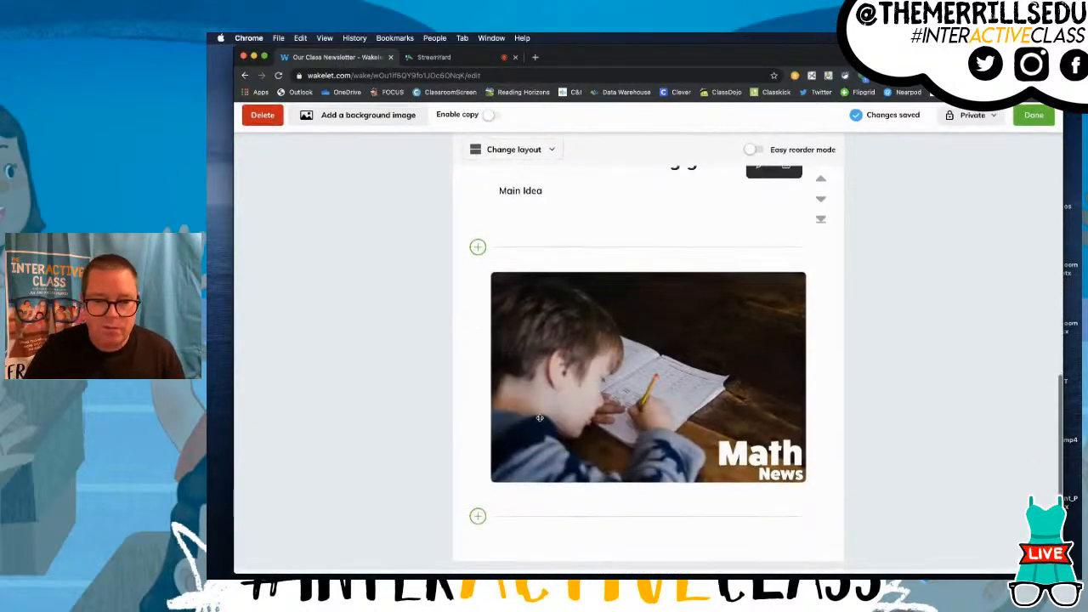
{"action": "left_click", "coordinate": [478, 519]}
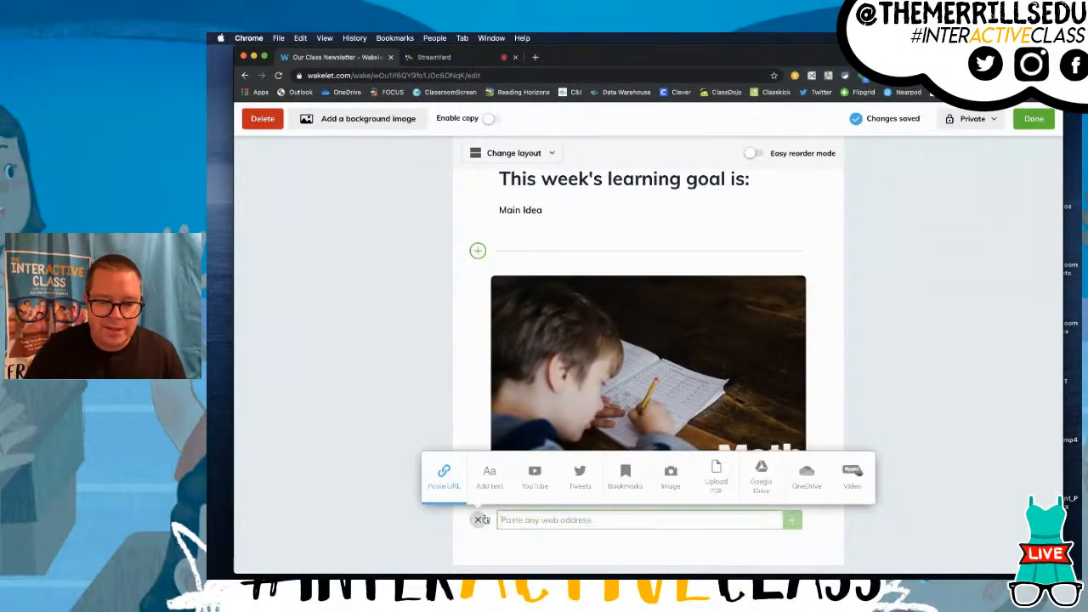
{"action": "left_click", "coordinate": [490, 483]}
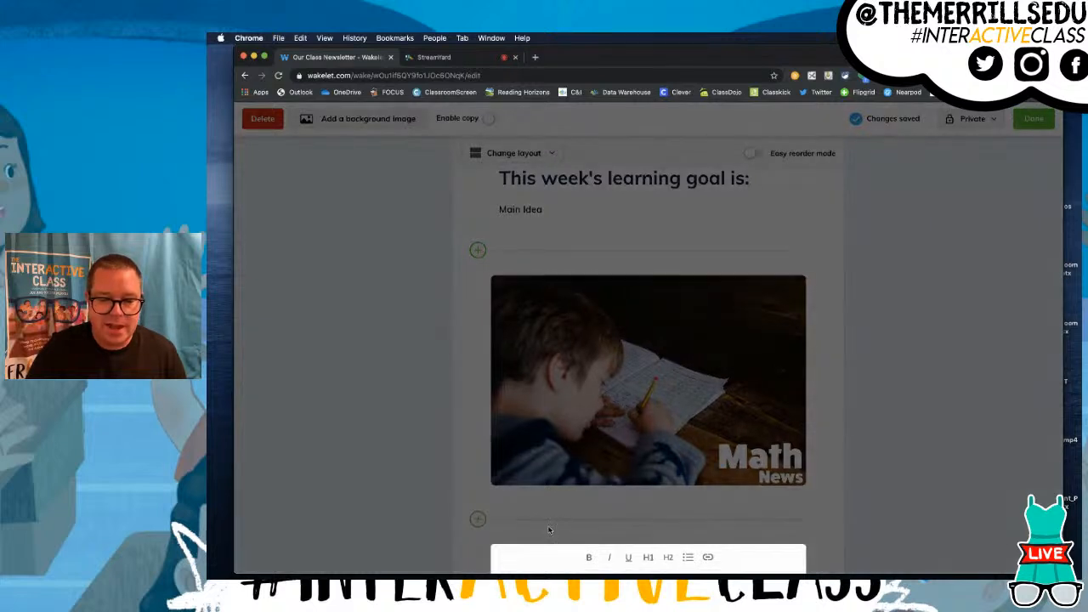
{"action": "left_click", "coordinate": [648, 386]}
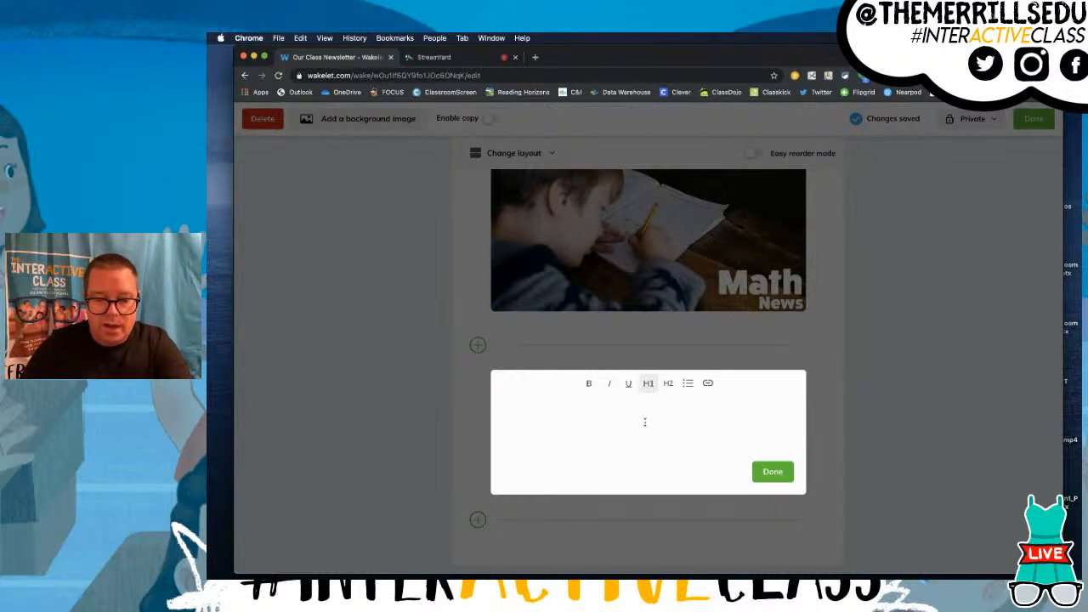
{"action": "type", "text": "Our"}
{"action": "key", "text": "BackSpace"}
{"action": "key", "text": "BackSpace"}
{"action": "key", "text": "BackSpace"}
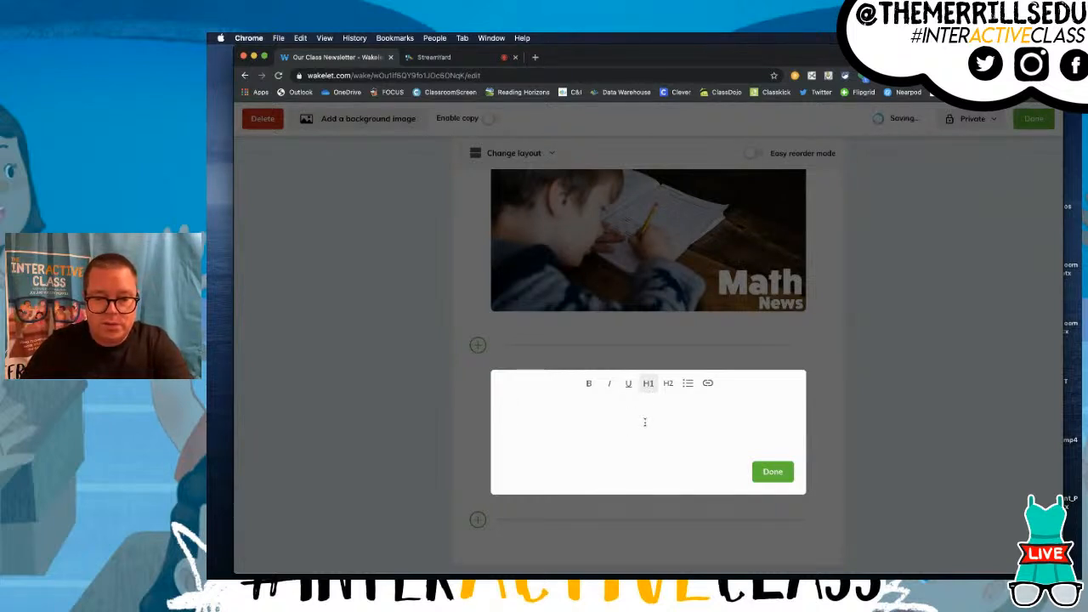
{"action": "type", "text": "Next week's learning goal is:"}
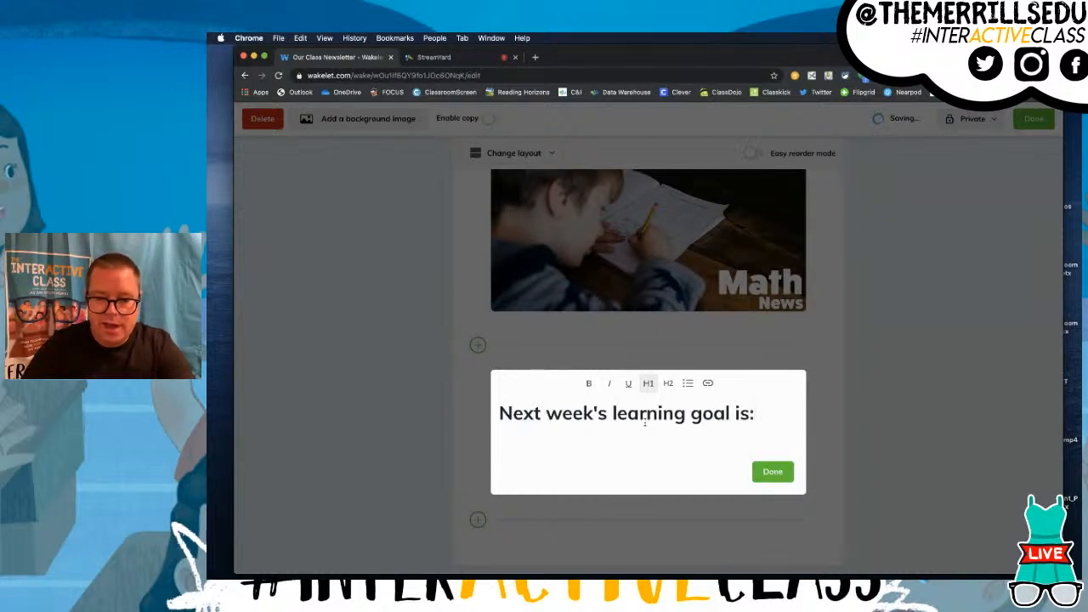
- Add the body line "Addition and subtraction" under the math learning goal heading and finish the text item
{"action": "key", "text": "Return"}
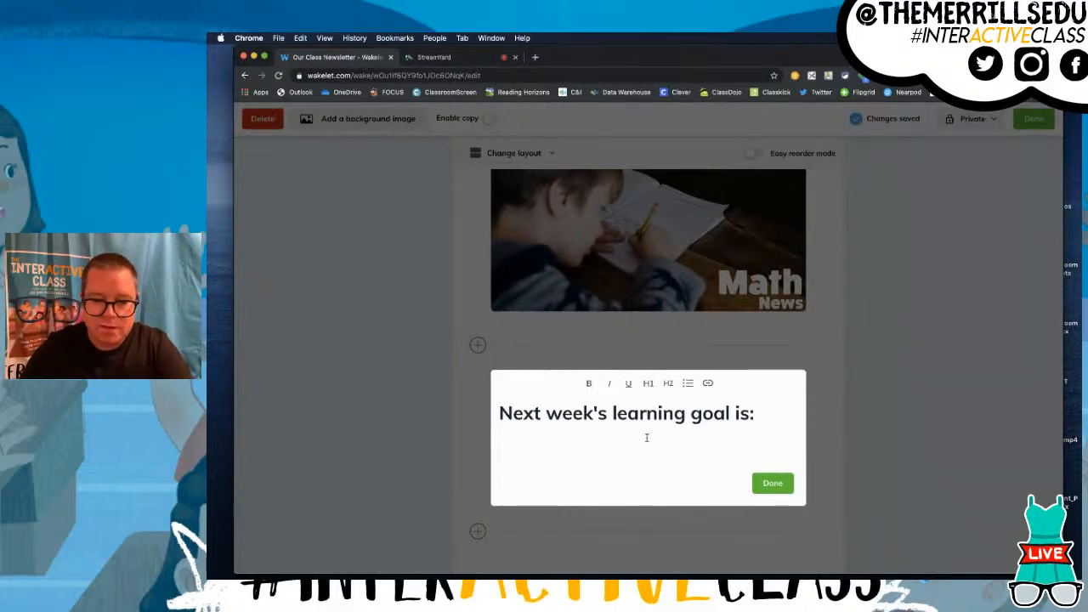
{"action": "type", "text": "Additi"}
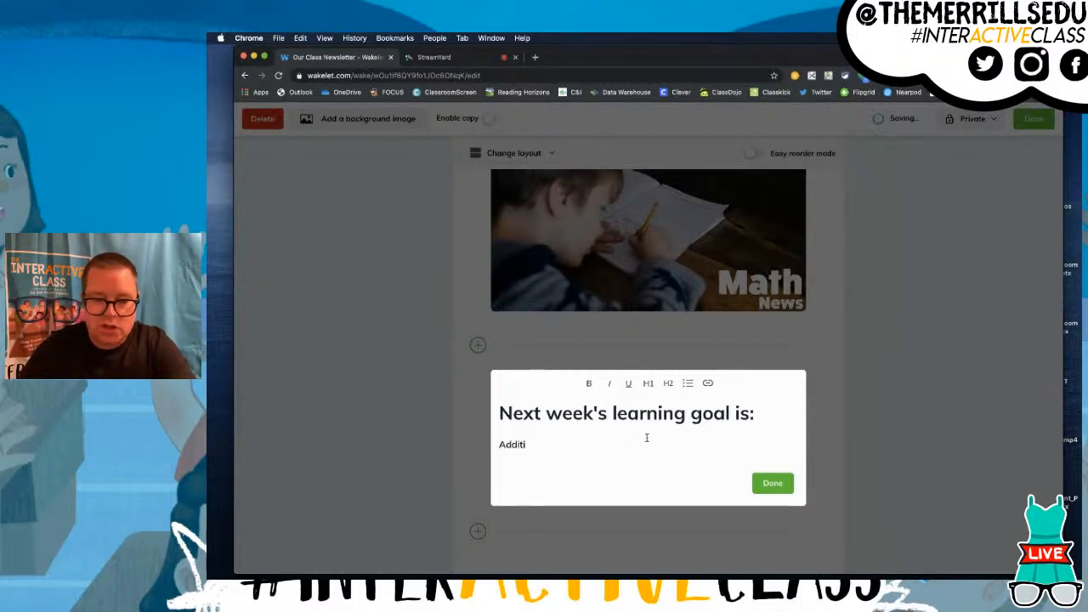
{"action": "type", "text": "on and subt"}
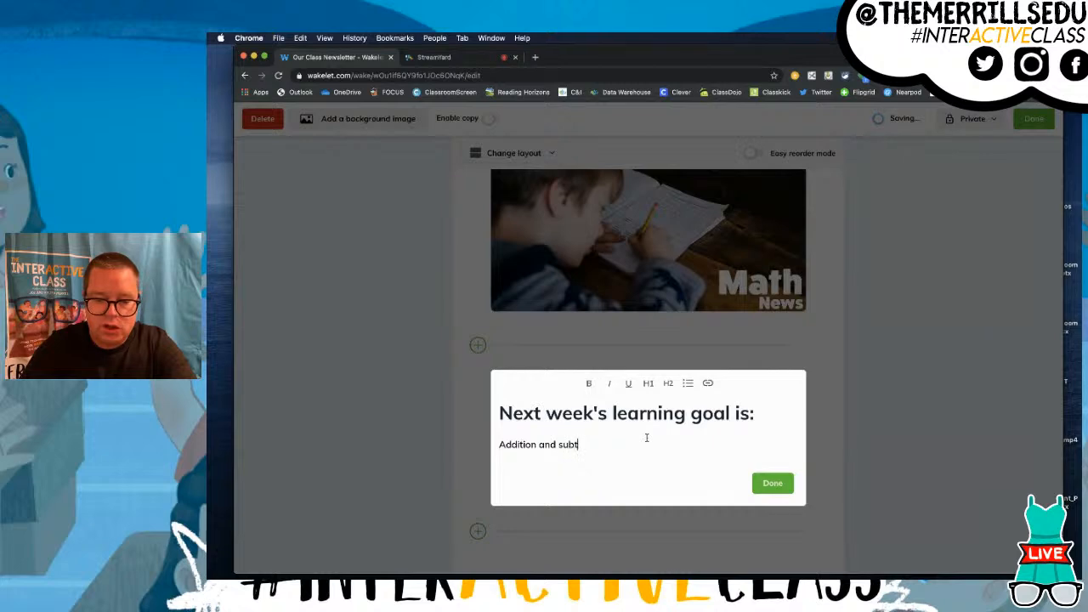
{"action": "type", "text": "raction"}
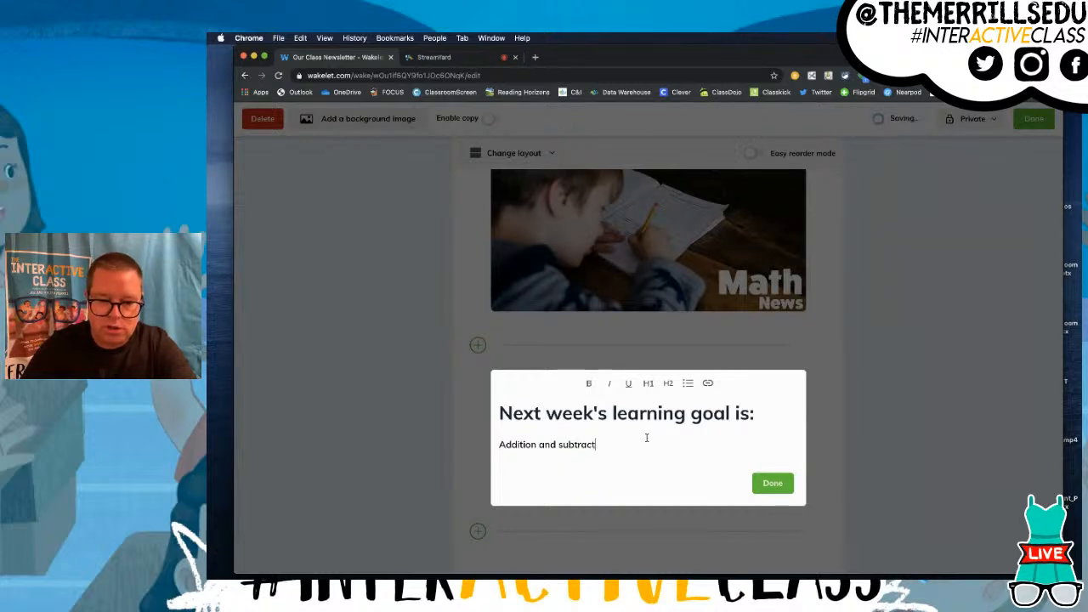
{"action": "left_click", "coordinate": [773, 483]}
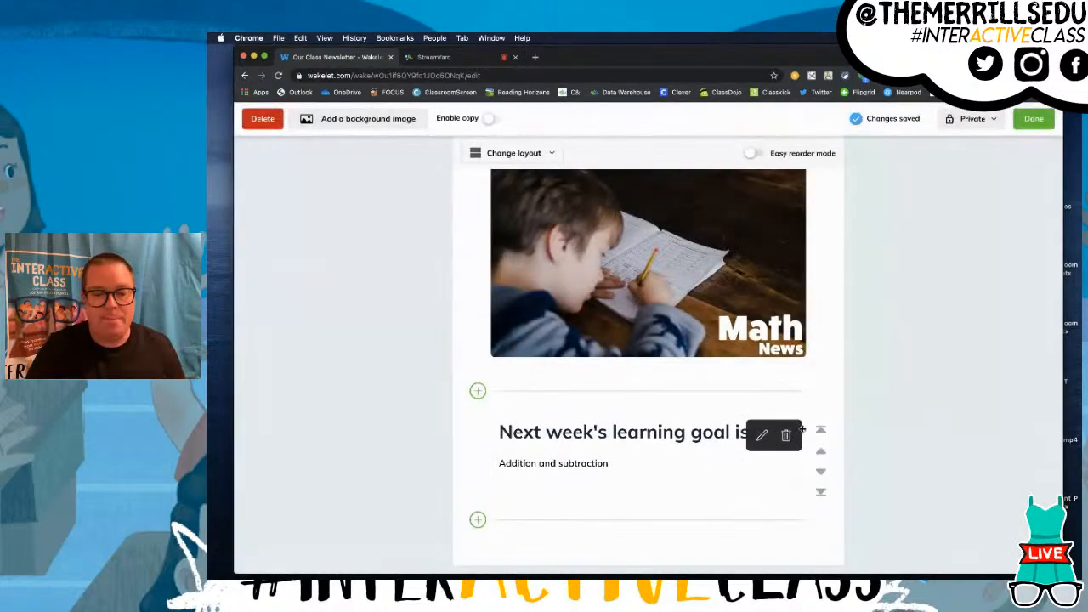
- Set the newsletter collection's visibility to Unlisted and finish editing the collection
{"action": "scroll", "coordinate": [829, 340], "scroll_direction": "up", "scroll_amount": 2}
{"action": "scroll", "coordinate": [831, 367], "scroll_direction": "up", "scroll_amount": 5}
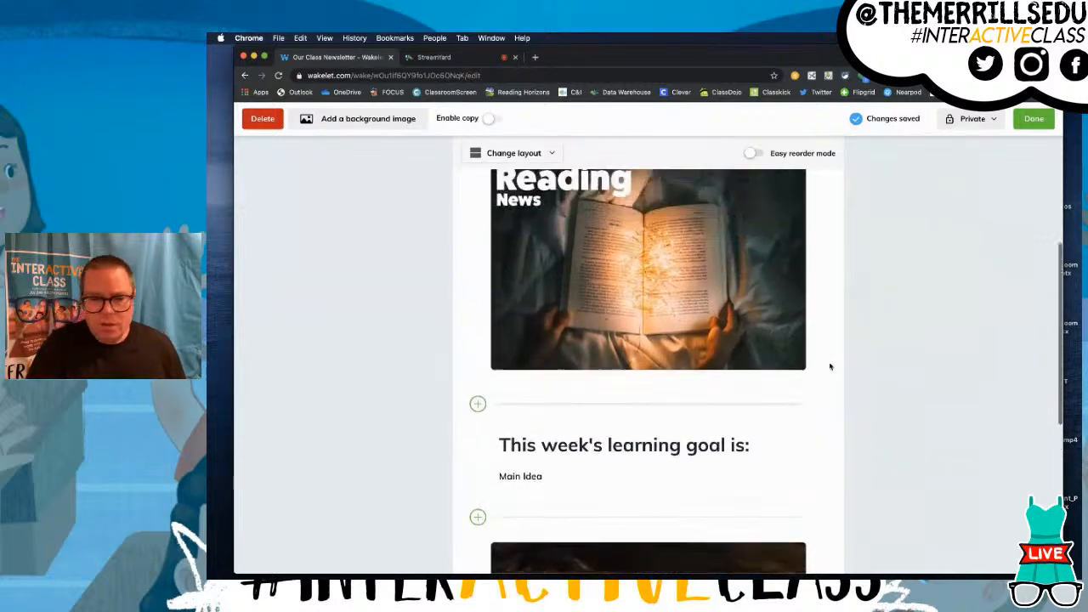
{"action": "scroll", "coordinate": [831, 367], "scroll_direction": "down", "scroll_amount": 3}
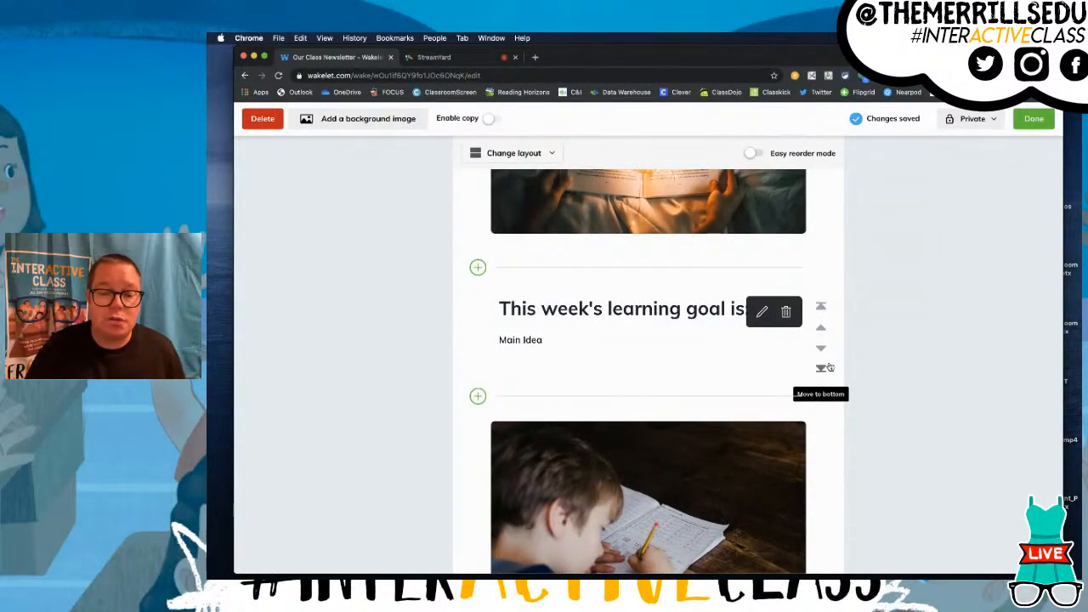
{"action": "scroll", "coordinate": [830, 366], "scroll_direction": "down", "scroll_amount": 5}
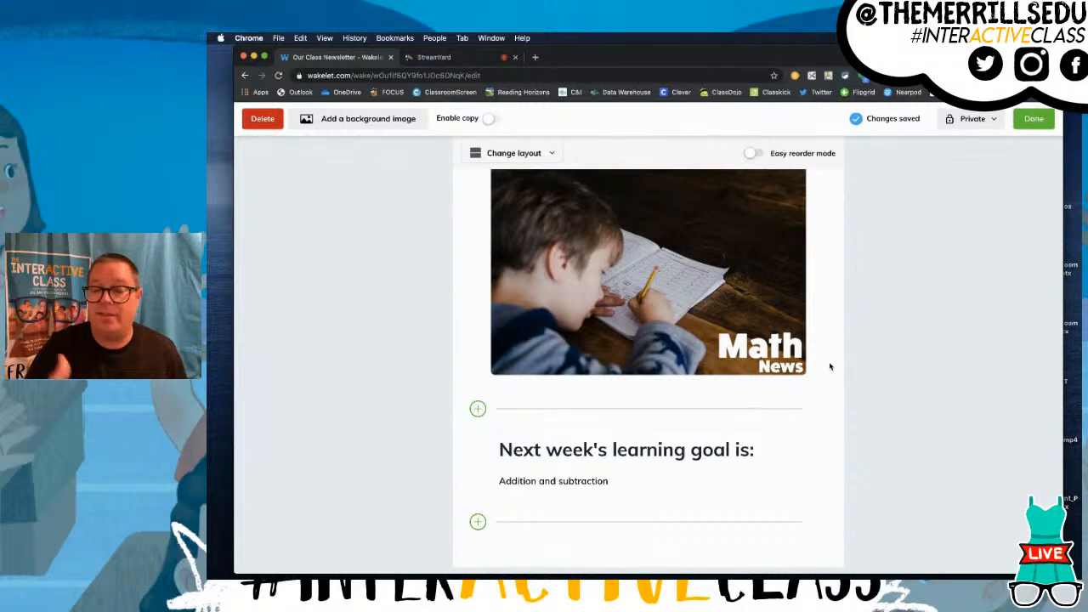
{"action": "left_click", "coordinate": [478, 521]}
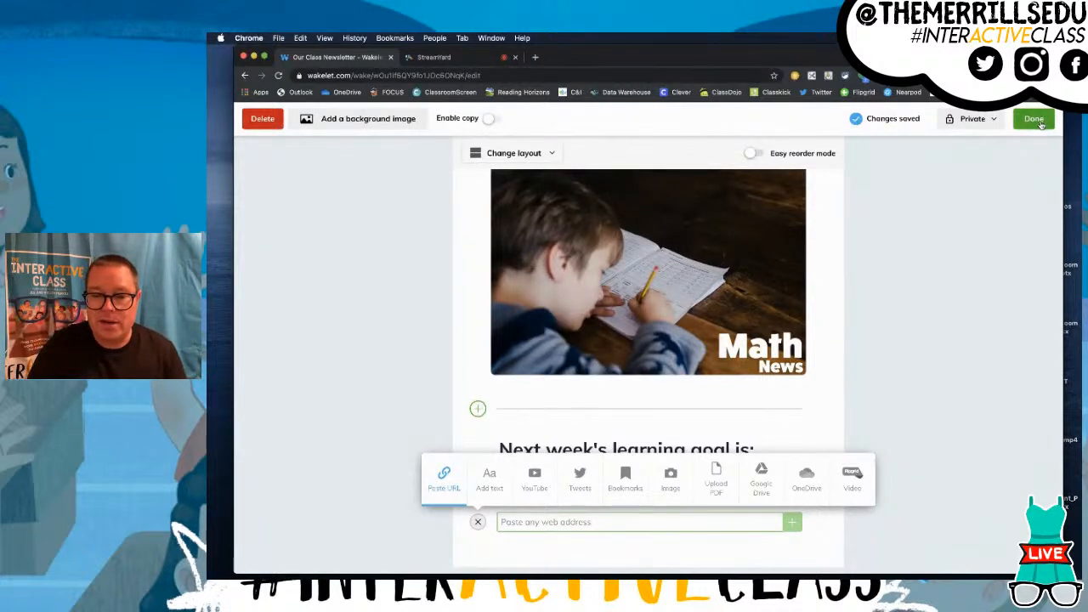
{"action": "left_click", "coordinate": [972, 121]}
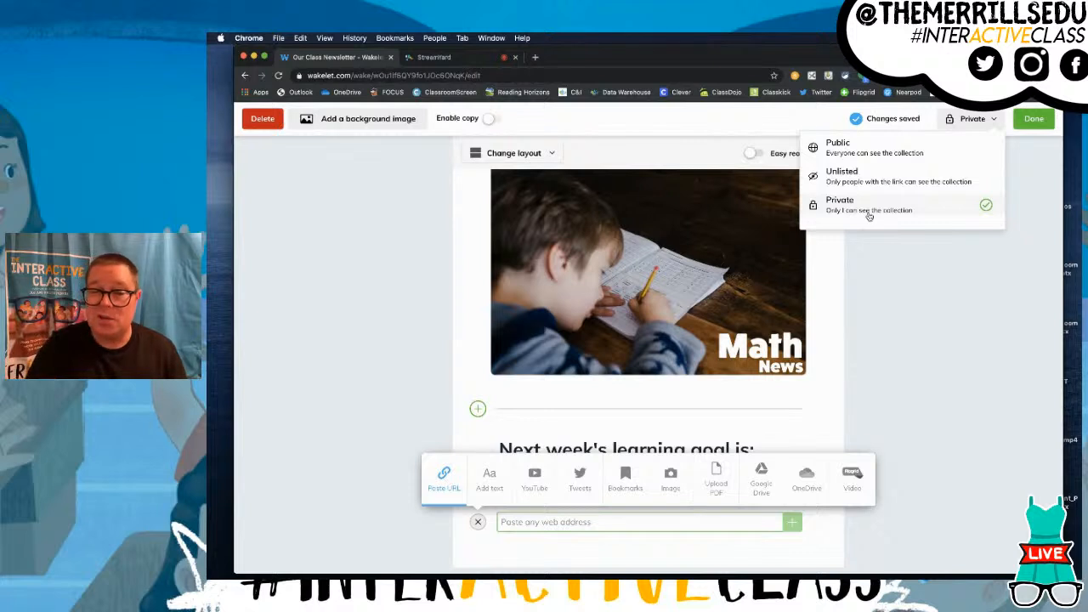
{"action": "left_click", "coordinate": [864, 180]}
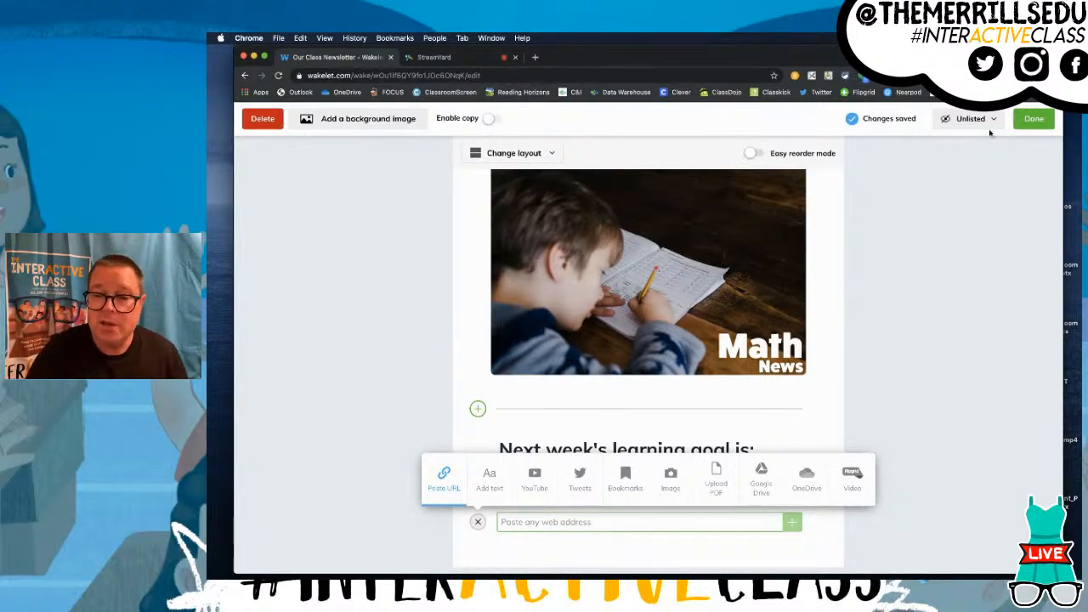
{"action": "left_click", "coordinate": [1034, 121]}
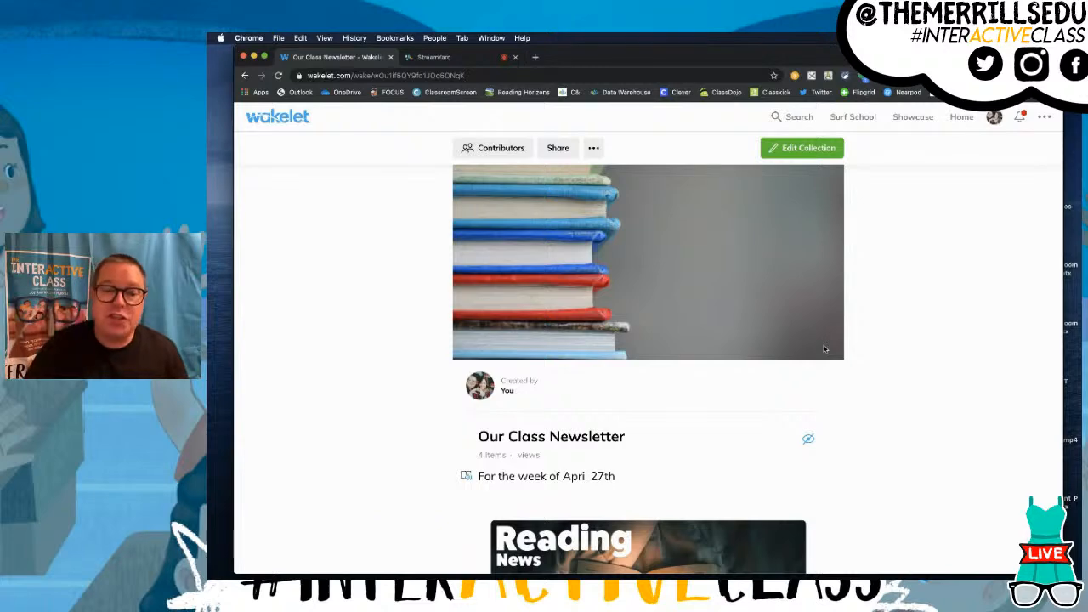
- Copy the share link of the Our Class Newsletter collection and close the sharing options
{"action": "left_click", "coordinate": [557, 150]}
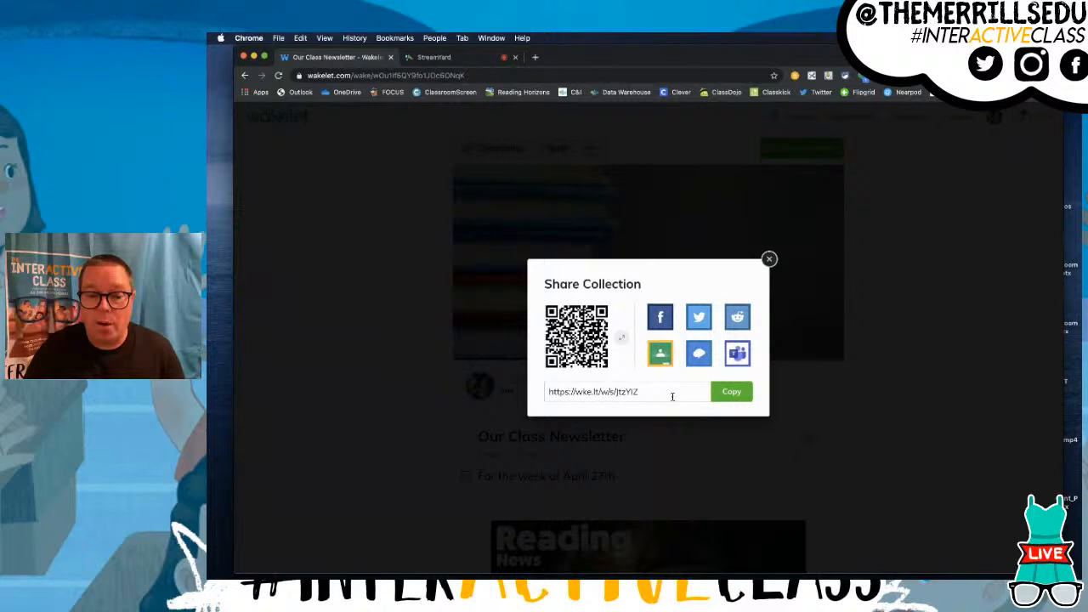
{"action": "left_click", "coordinate": [729, 397]}
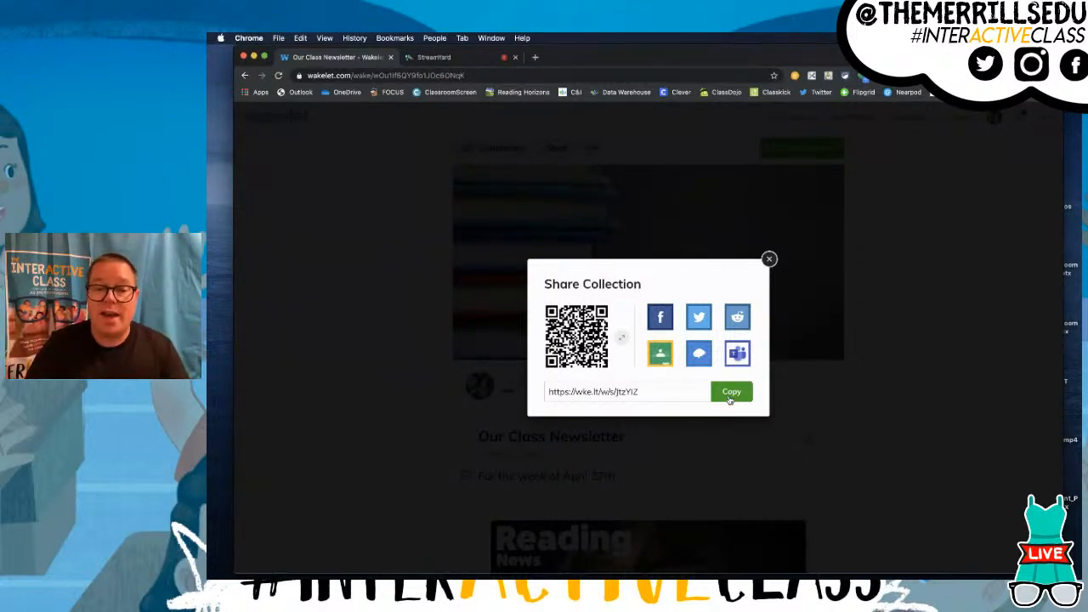
{"action": "left_click", "coordinate": [769, 259]}
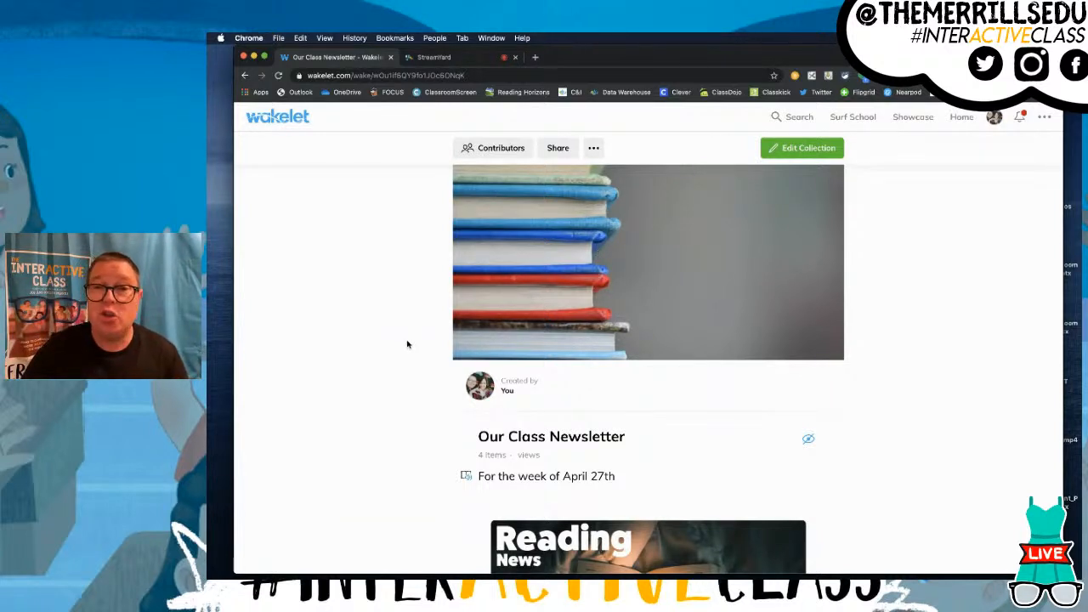
- Open the newsletter description in the immersive reading view, translate the whole document into Spanish (Mexico), and return to the collection
{"action": "scroll", "coordinate": [408, 344], "scroll_direction": "down", "scroll_amount": 2}
{"action": "scroll", "coordinate": [407, 344], "scroll_direction": "down", "scroll_amount": 1}
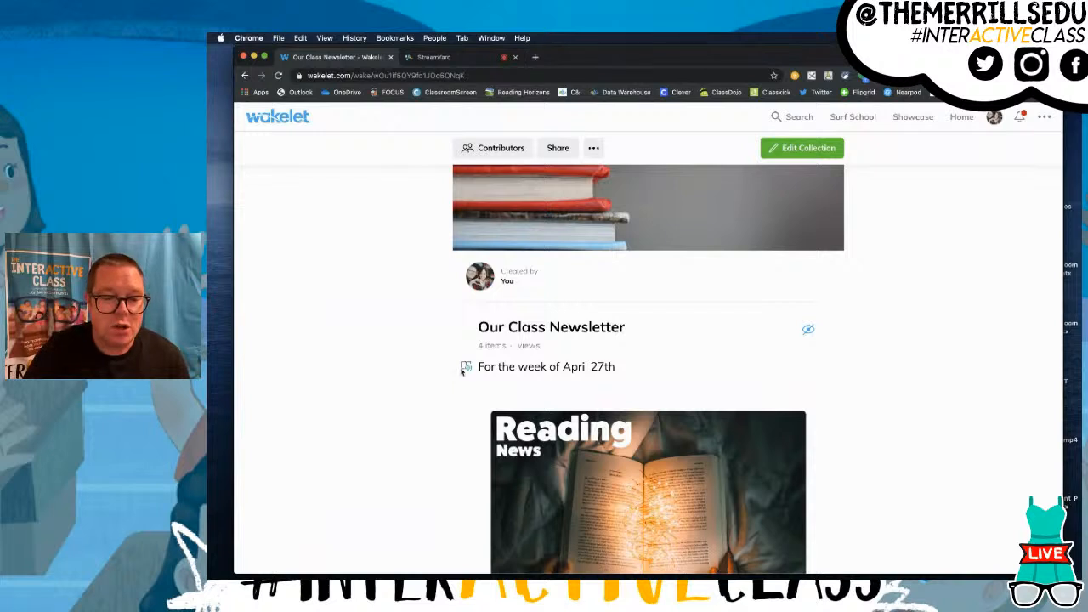
{"action": "left_click", "coordinate": [467, 369]}
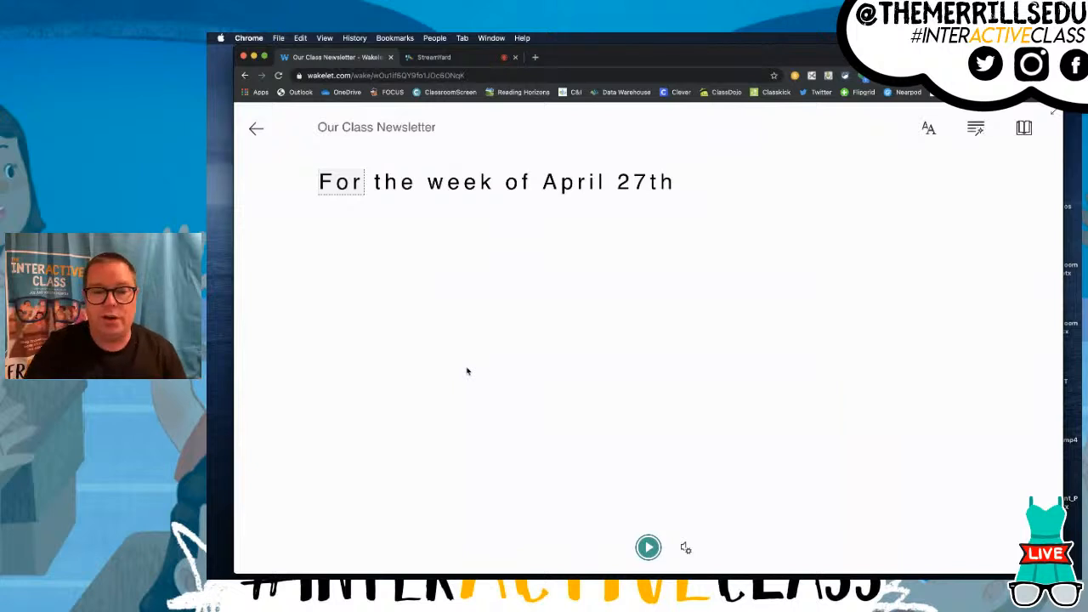
{"action": "left_click", "coordinate": [1024, 128]}
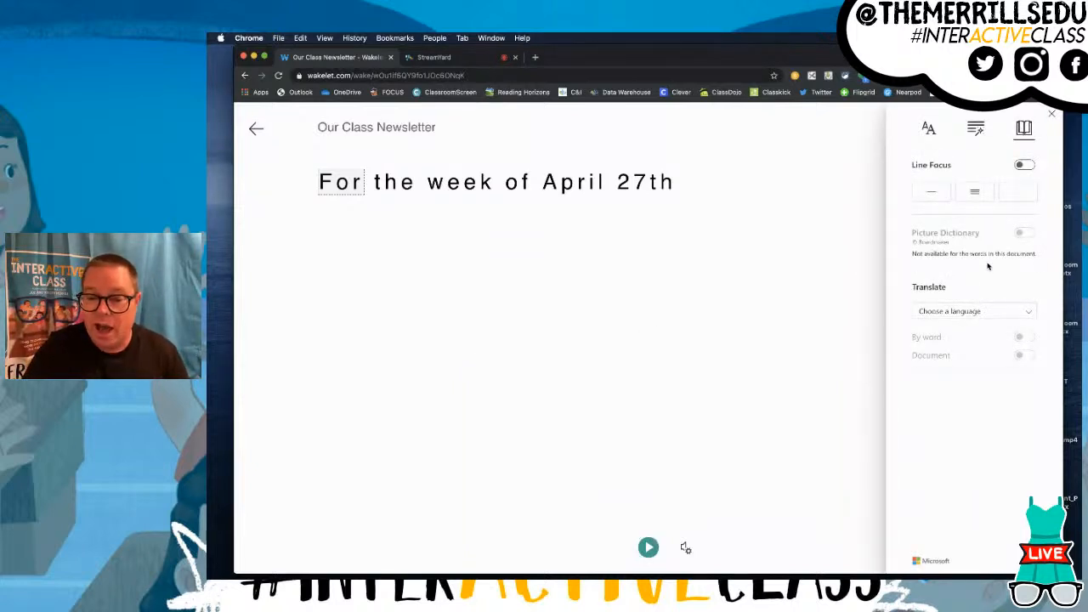
{"action": "left_click", "coordinate": [961, 316]}
{"action": "scroll", "coordinate": [950, 425], "scroll_direction": "down", "scroll_amount": 5}
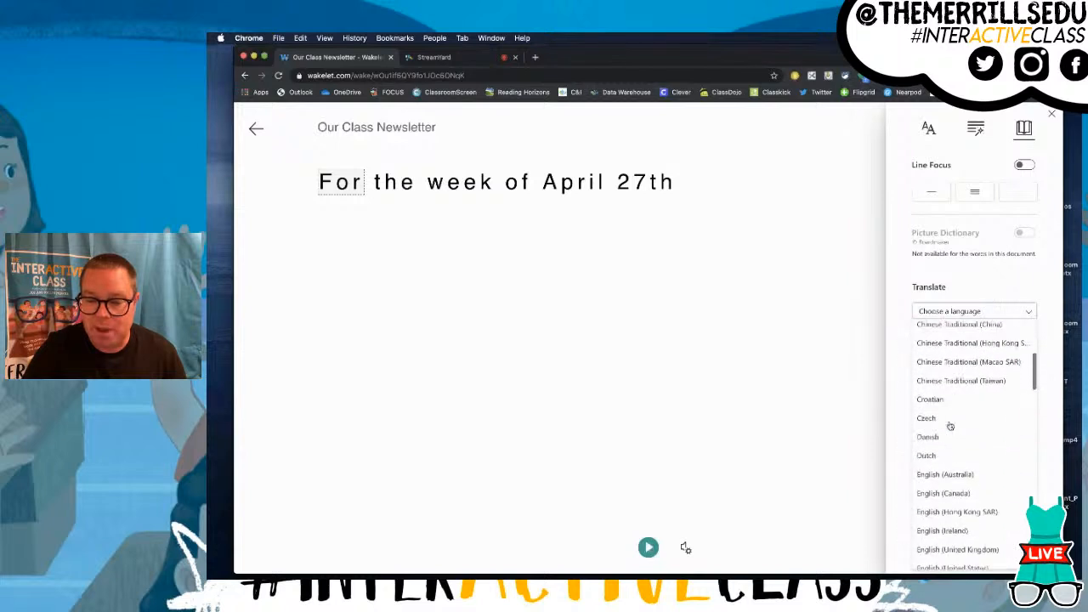
{"action": "scroll", "coordinate": [950, 426], "scroll_direction": "down", "scroll_amount": 10}
{"action": "scroll", "coordinate": [950, 426], "scroll_direction": "down", "scroll_amount": 5}
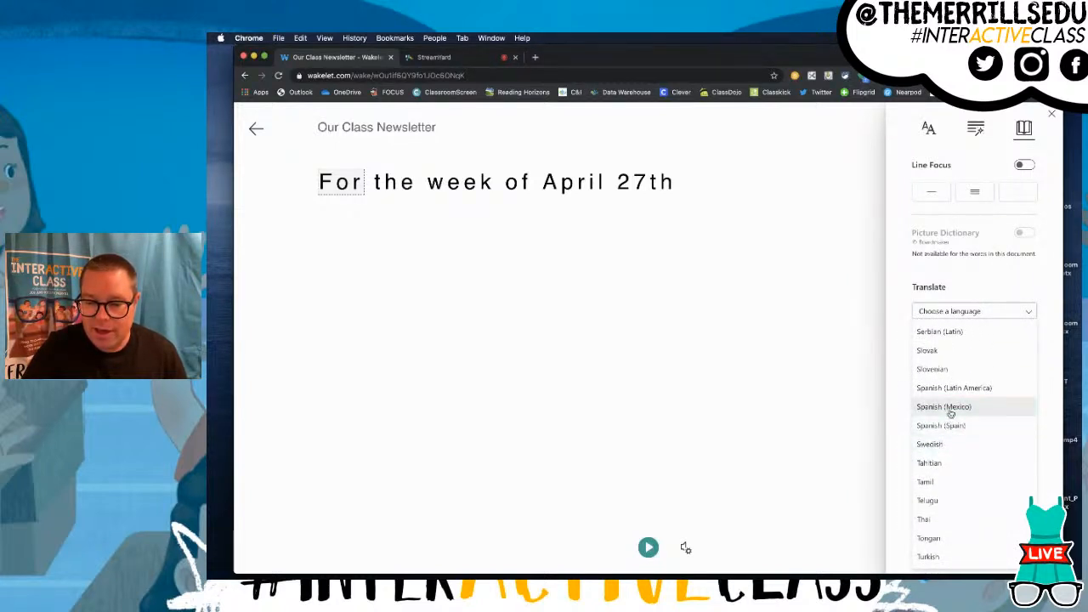
{"action": "left_click", "coordinate": [951, 410]}
{"action": "left_click", "coordinate": [1025, 357]}
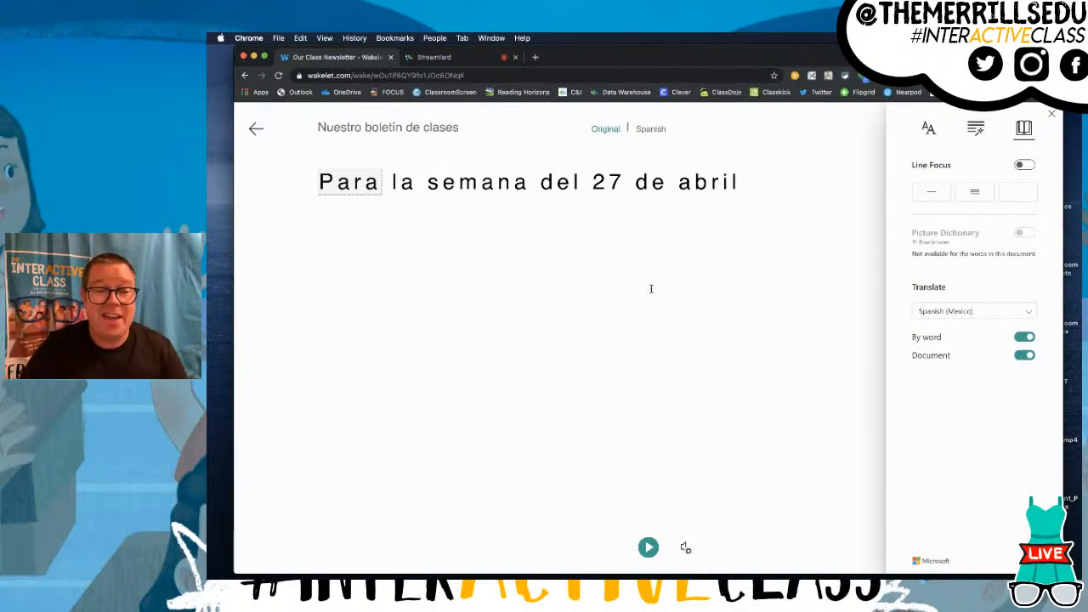
{"action": "left_click", "coordinate": [257, 130]}
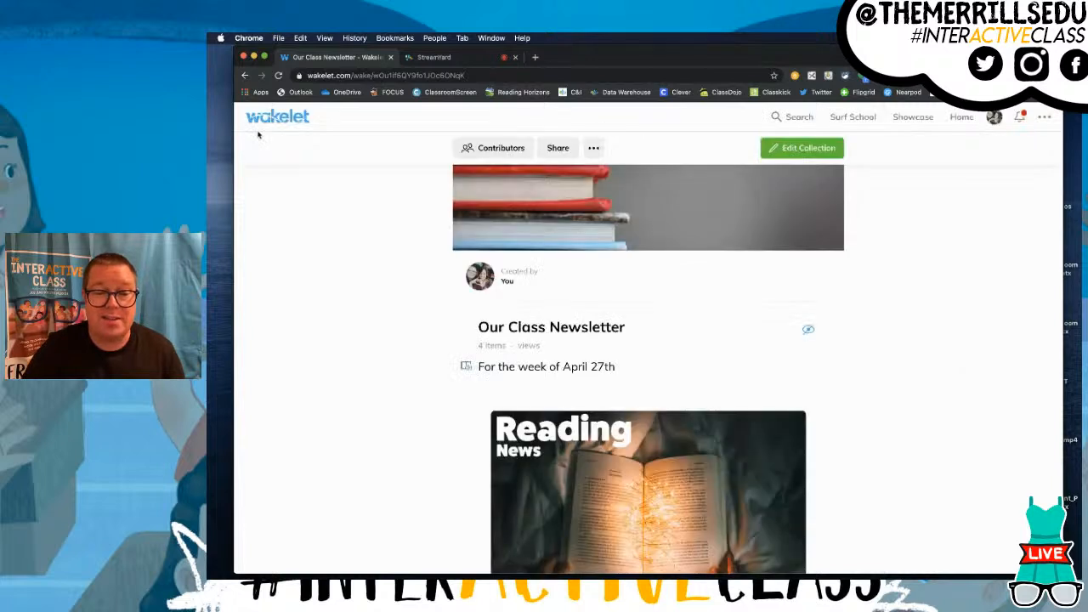
- Open the "Welcome to our Class Newsletter!" collection from the home page and look through its subject sections
{"action": "scroll", "coordinate": [571, 382], "scroll_direction": "down", "scroll_amount": 2}
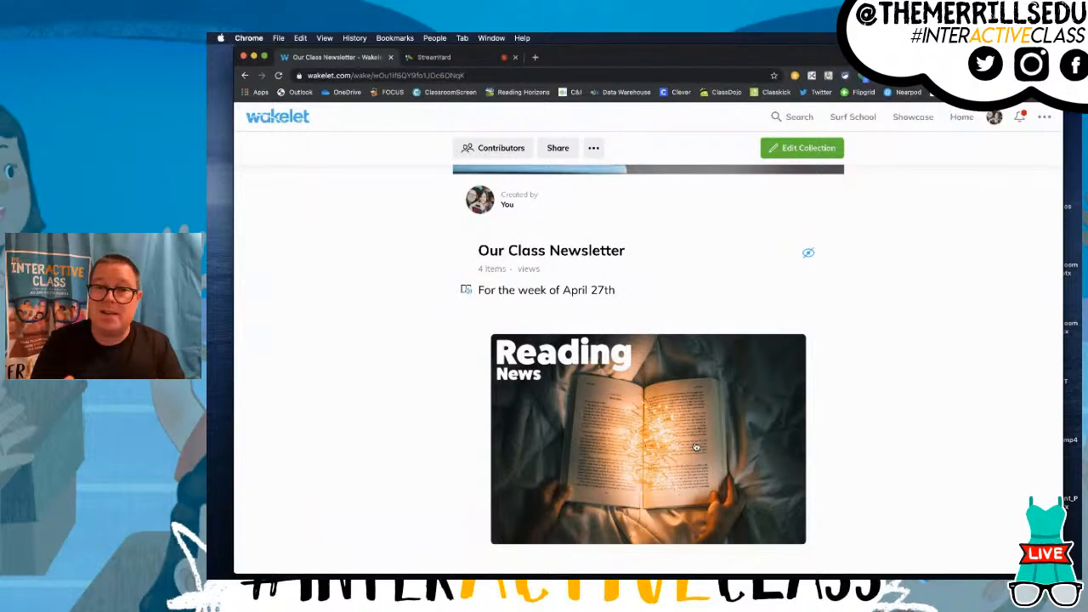
{"action": "scroll", "coordinate": [534, 436], "scroll_direction": "down", "scroll_amount": 4}
{"action": "scroll", "coordinate": [534, 436], "scroll_direction": "down", "scroll_amount": 5}
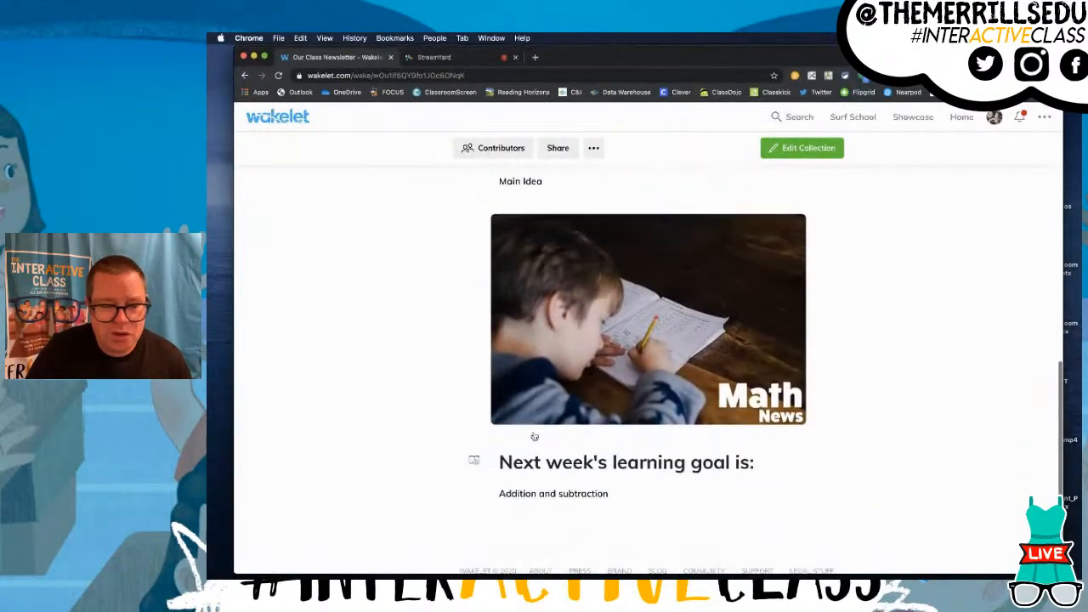
{"action": "scroll", "coordinate": [534, 436], "scroll_direction": "up", "scroll_amount": 10}
{"action": "scroll", "coordinate": [534, 432], "scroll_direction": "up", "scroll_amount": 3}
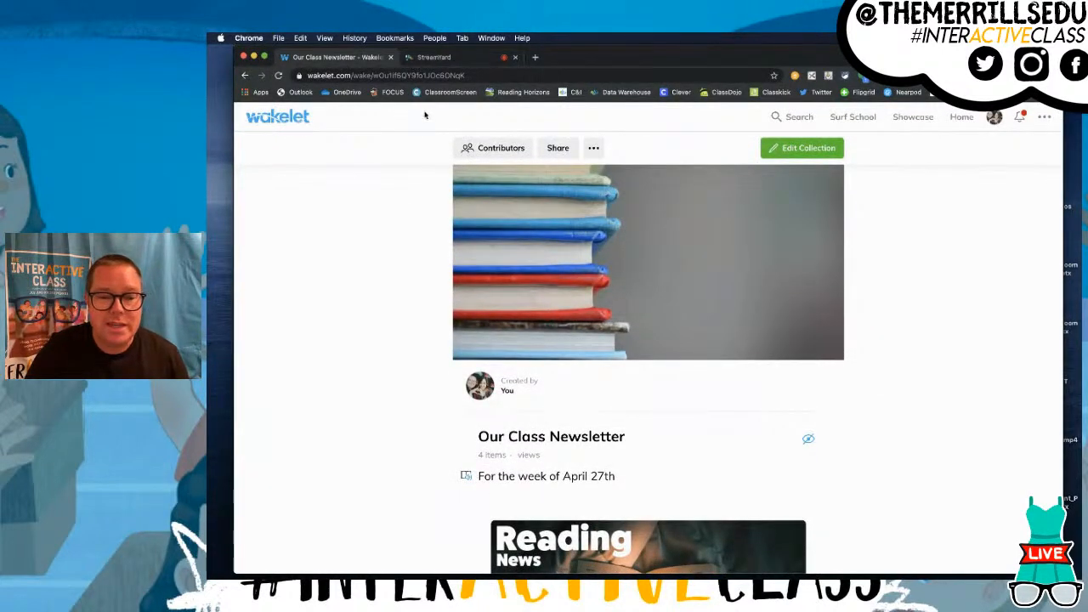
{"action": "left_click", "coordinate": [962, 119]}
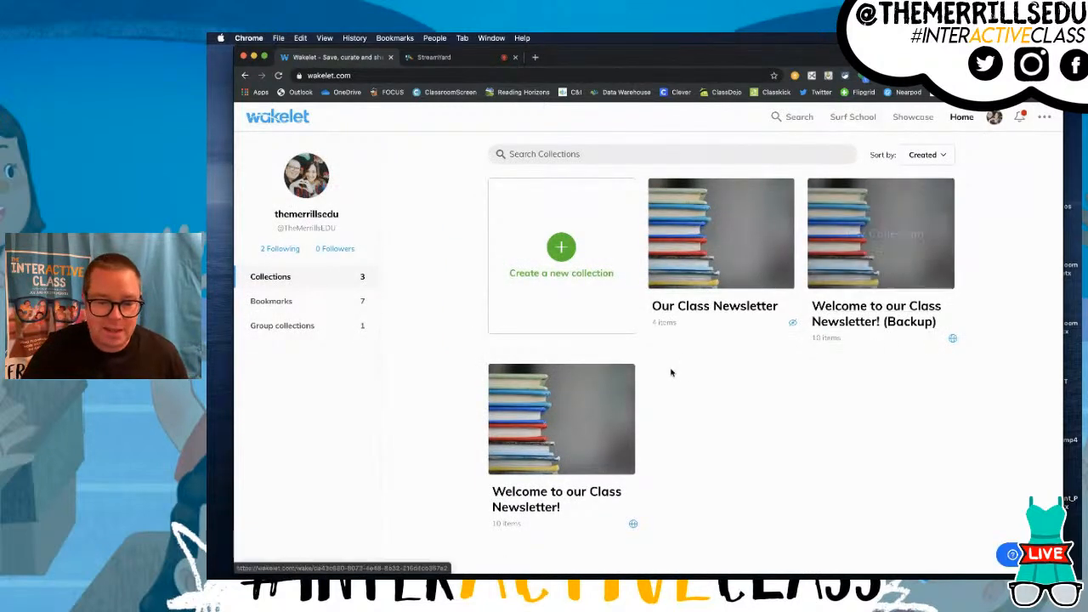
{"action": "left_click", "coordinate": [575, 431]}
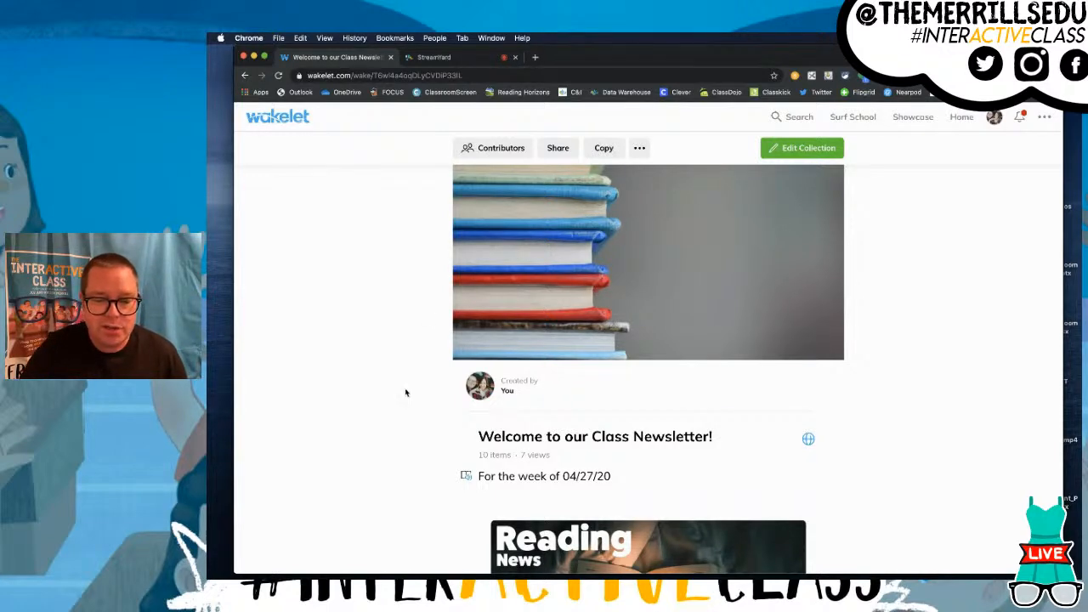
{"action": "scroll", "coordinate": [406, 393], "scroll_direction": "down", "scroll_amount": 10}
{"action": "scroll", "coordinate": [406, 393], "scroll_direction": "down", "scroll_amount": 10}
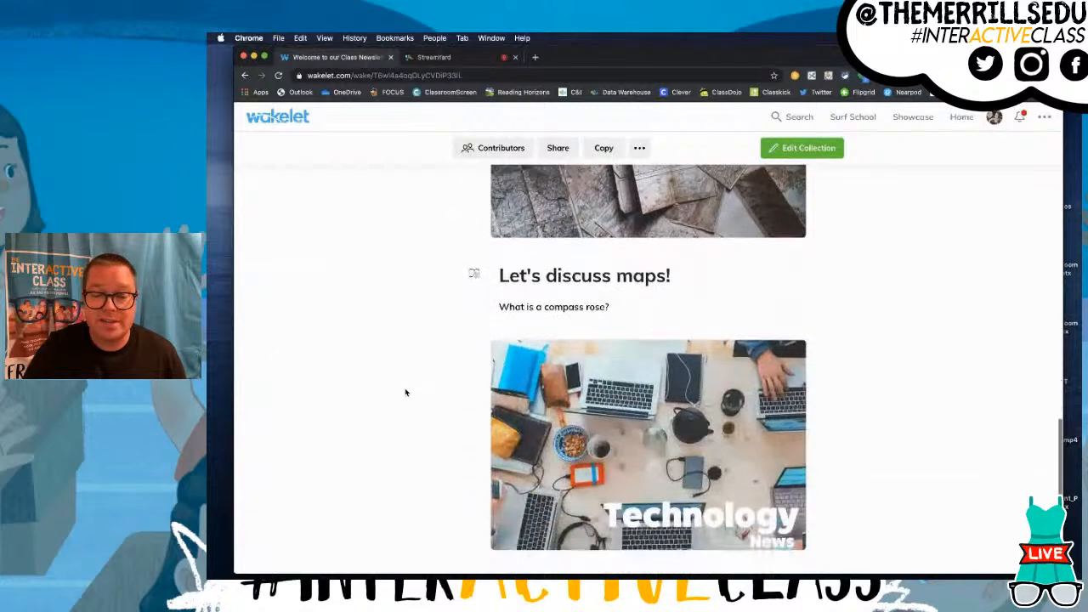
{"action": "scroll", "coordinate": [405, 393], "scroll_direction": "down", "scroll_amount": 4}
{"action": "scroll", "coordinate": [406, 393], "scroll_direction": "up", "scroll_amount": 4}
{"action": "scroll", "coordinate": [406, 393], "scroll_direction": "up", "scroll_amount": 8}
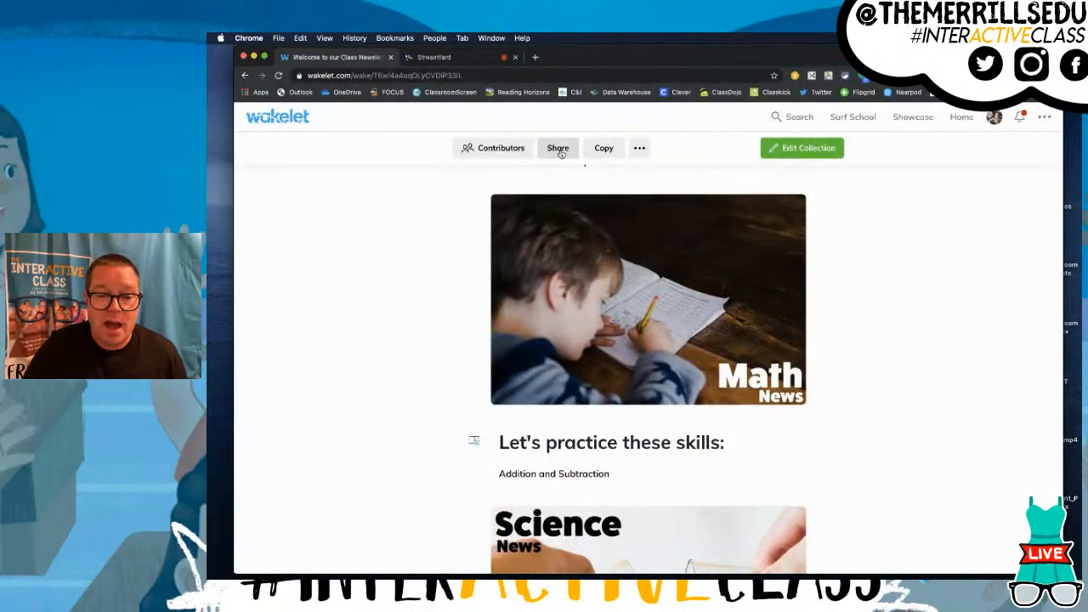
- Copy the share link of the "Welcome to our Class Newsletter!" collection and close the sharing options
{"action": "left_click", "coordinate": [558, 150]}
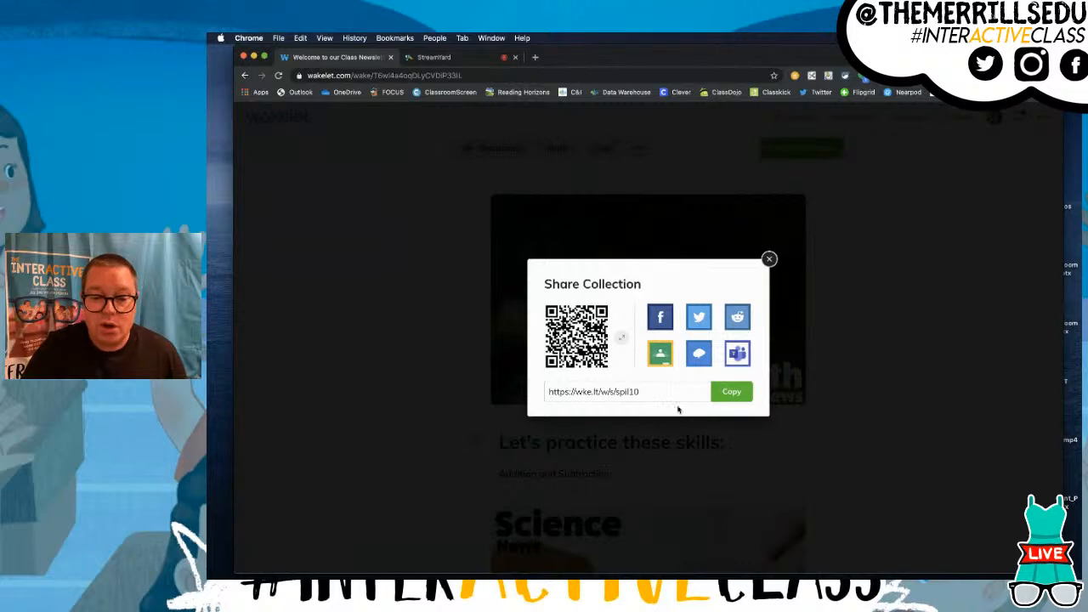
{"action": "left_click", "coordinate": [732, 393]}
{"action": "left_click", "coordinate": [769, 260]}
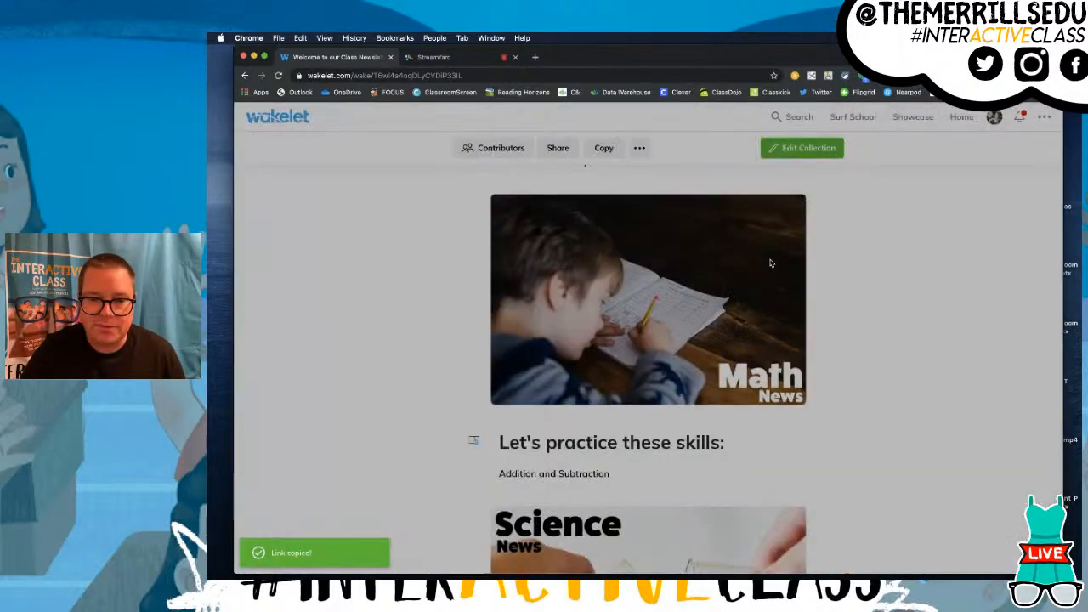
- Switch to StreamYard and post the copied collection link as a comment in the live broadcast's comment feed
{"action": "left_click", "coordinate": [457, 58]}
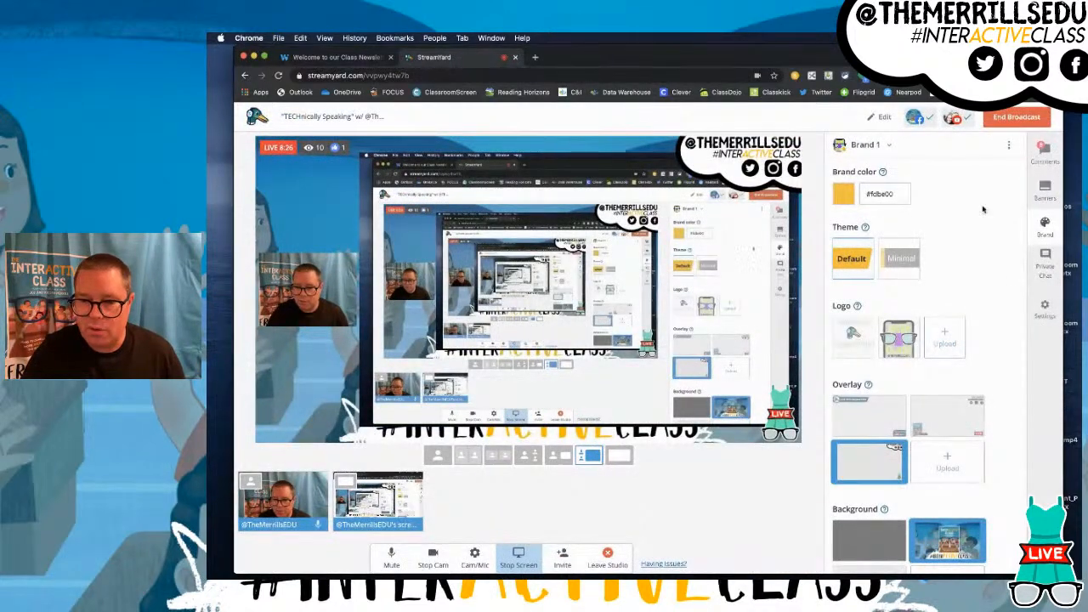
{"action": "left_click", "coordinate": [1045, 153]}
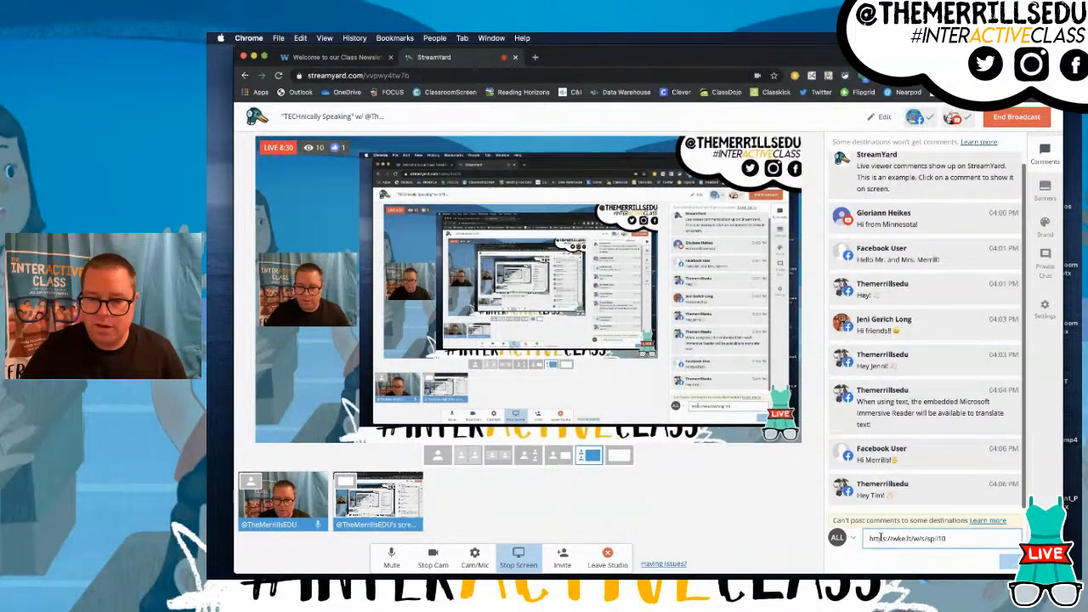
{"action": "key", "text": "Return"}
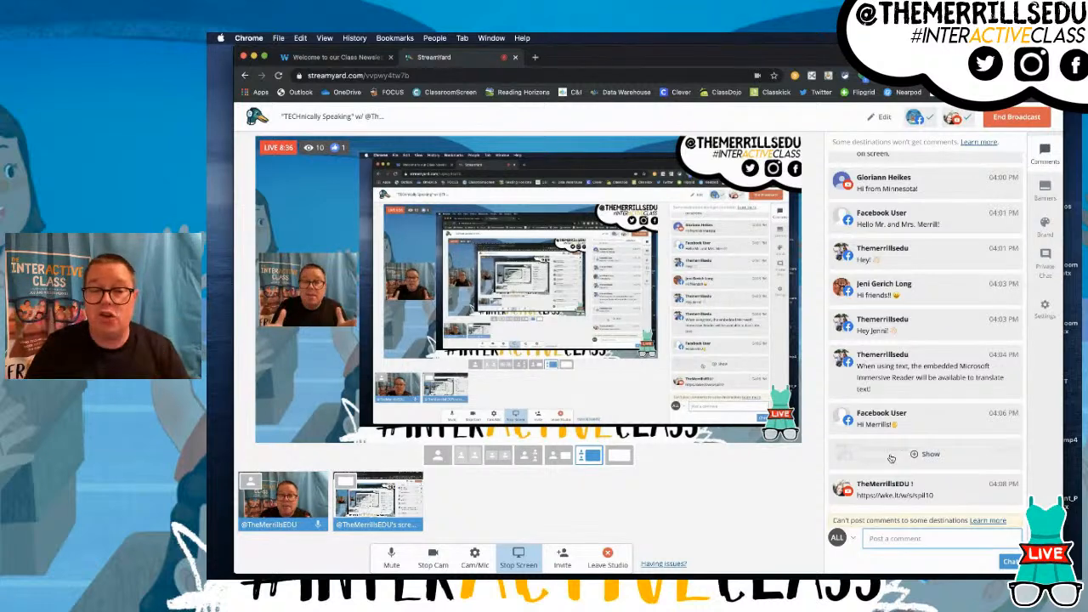
- Revisit the newsletter collection briefly, return to StreamYard, and take the shared screen off the live broadcast, leaving only the camera
{"action": "left_click", "coordinate": [312, 58]}
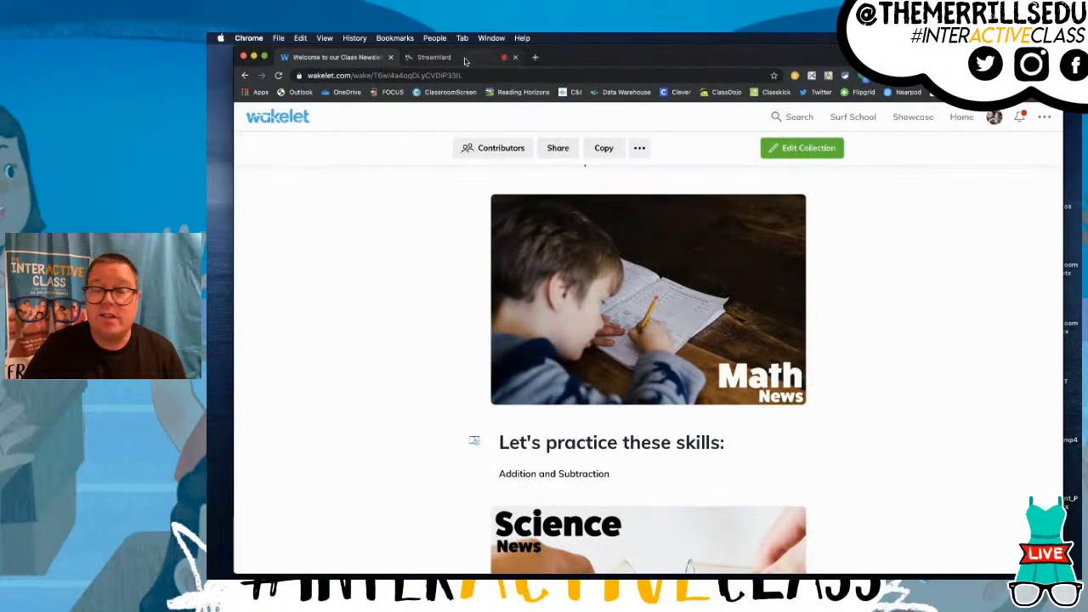
{"action": "left_click", "coordinate": [435, 57]}
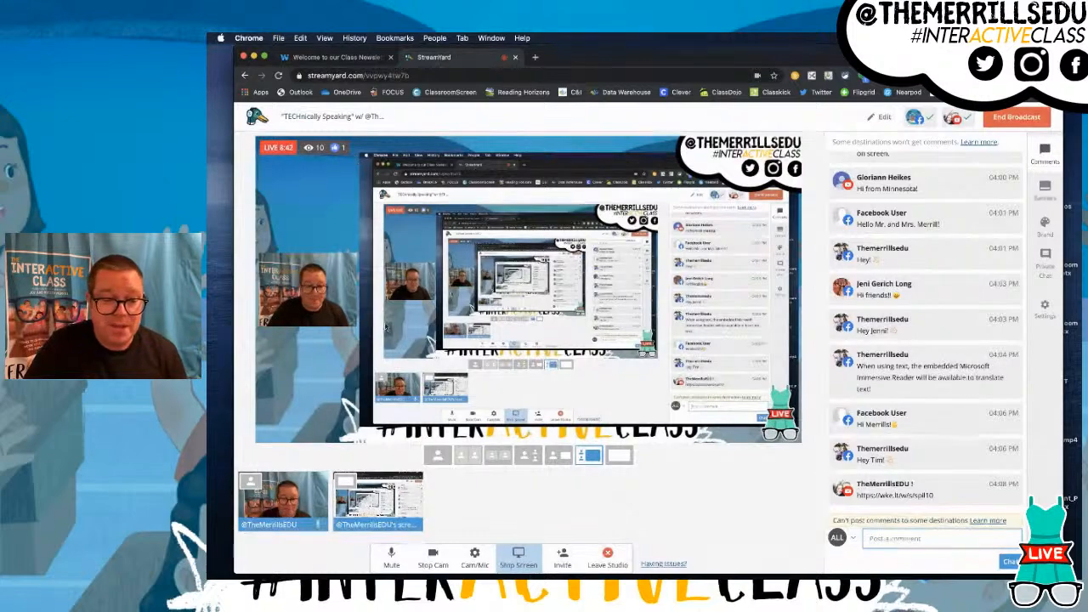
{"action": "left_click", "coordinate": [377, 500]}
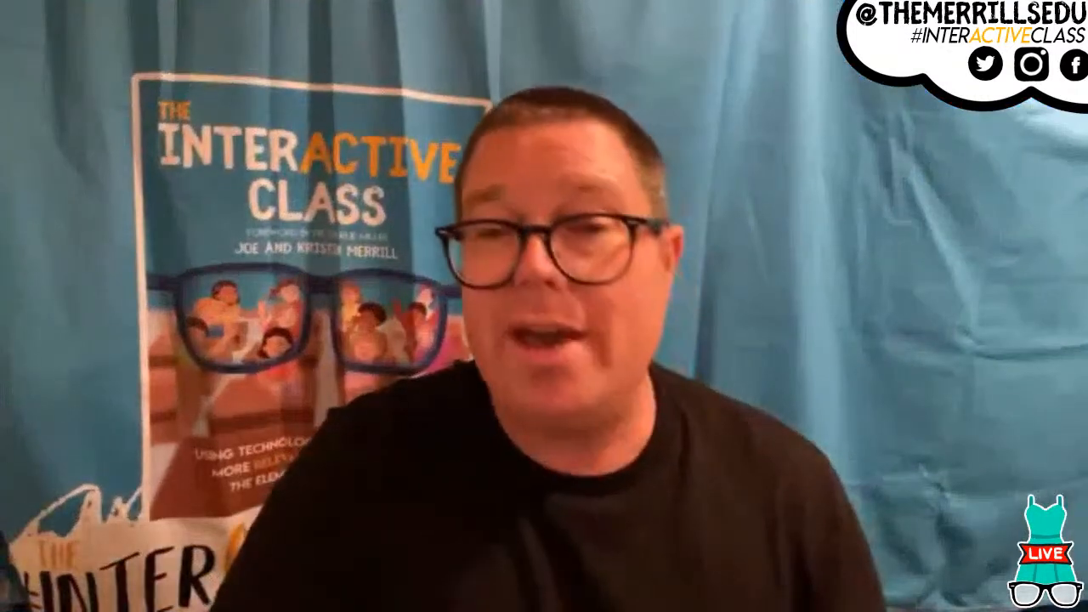